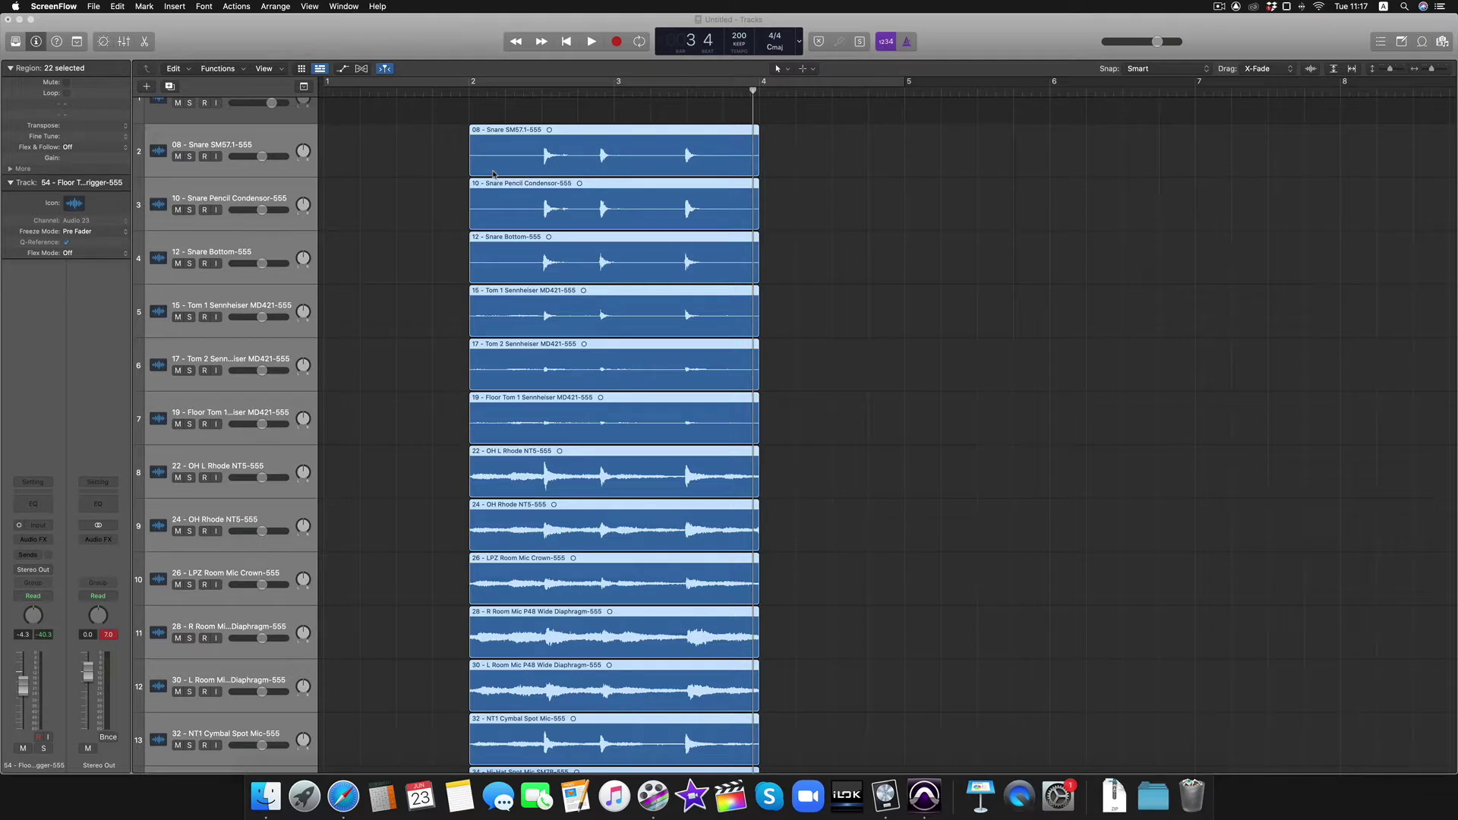
Split all the selected drum regions just before the last snare hit in bar 3
scroll(517, 165, "up", 1)
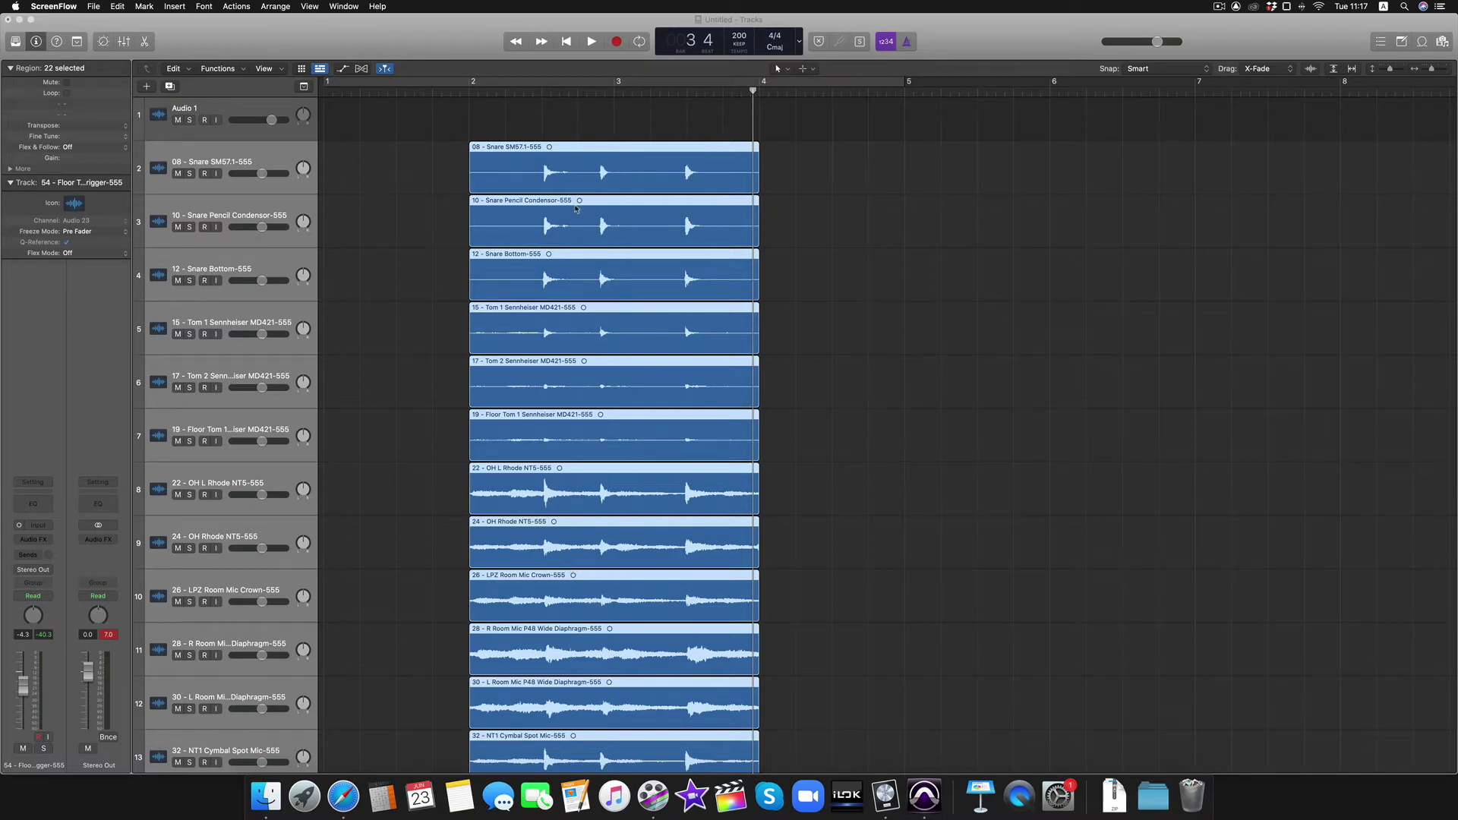
scroll(576, 257, "up", 1)
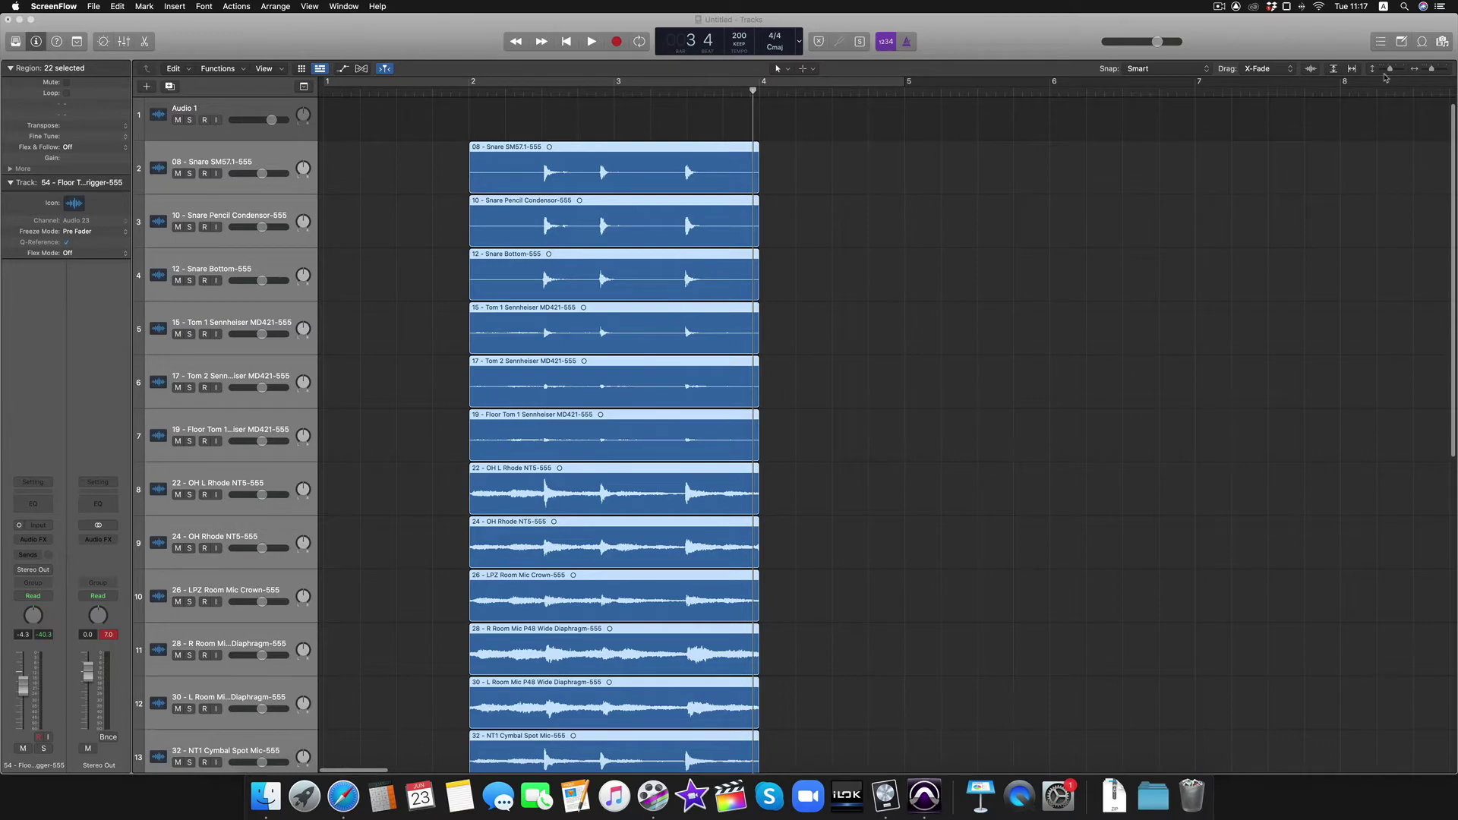
left_click_drag(1432, 68, 1435, 69)
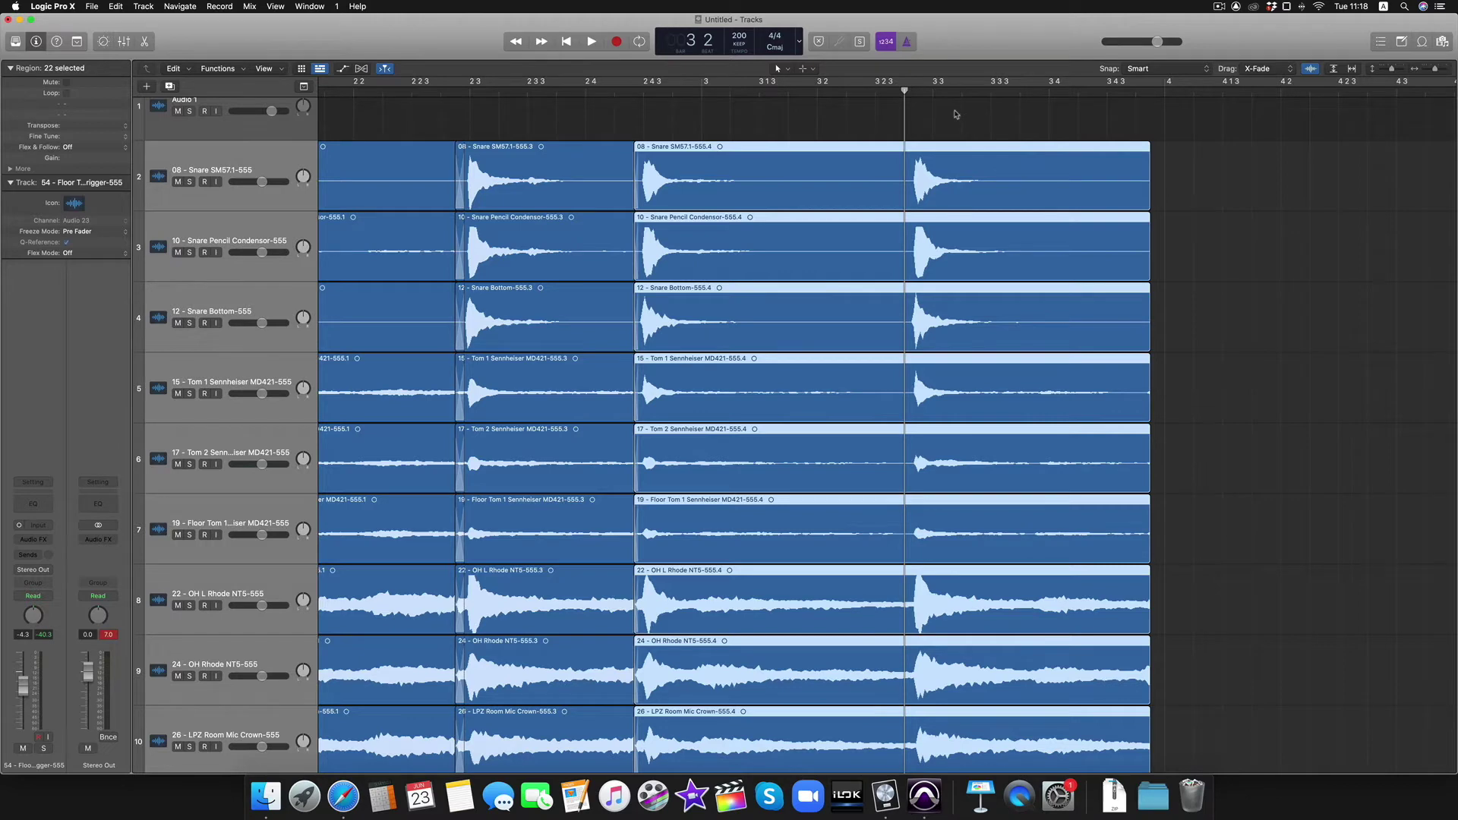
key("super+t")
Align the last snare hit to beat 3 3 on all drum tracks and extend its regions' start back to crossfade over the gap
left_click(933, 96)
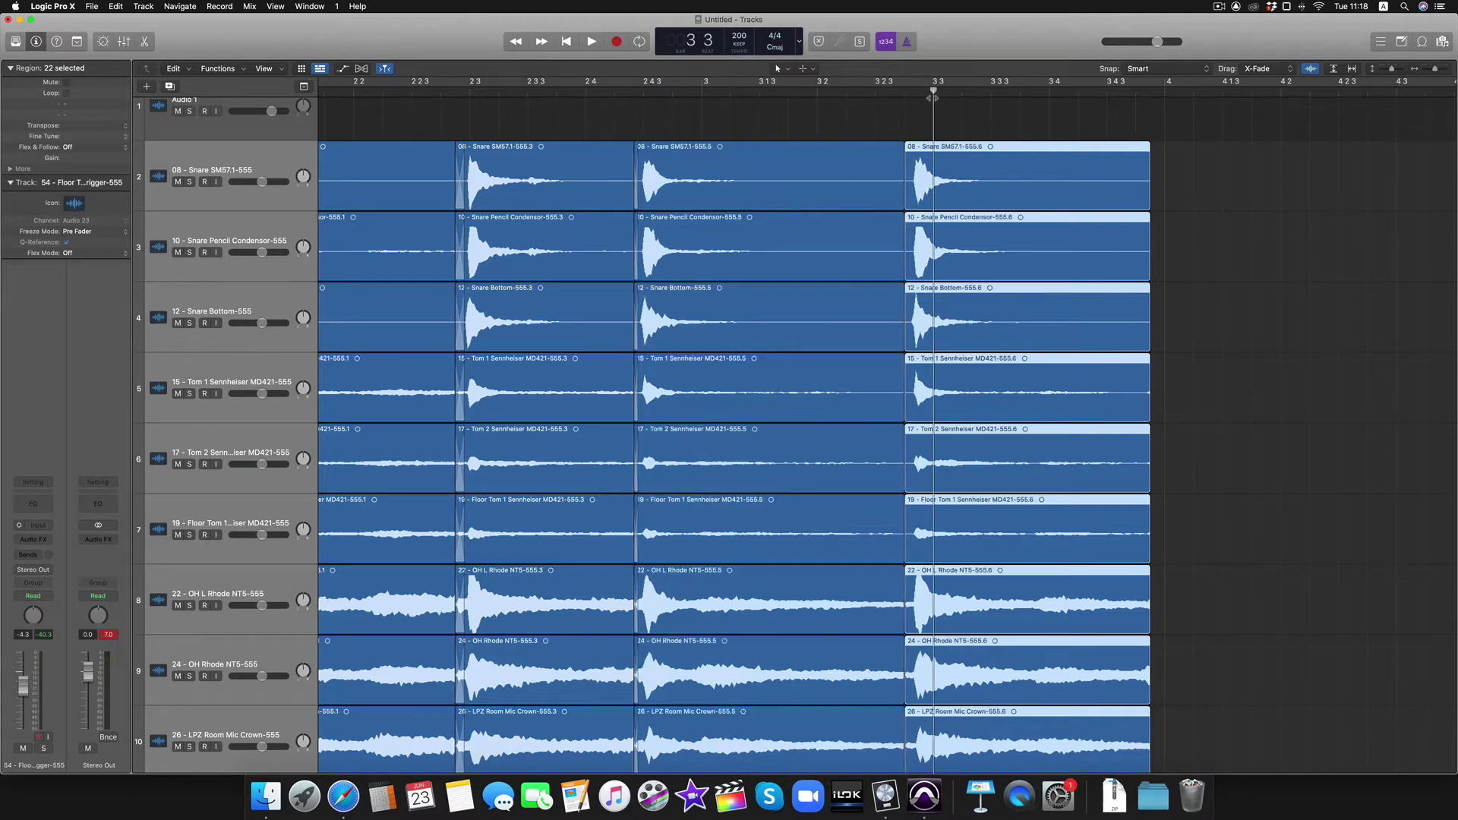
left_click_drag(919, 184, 935, 185)
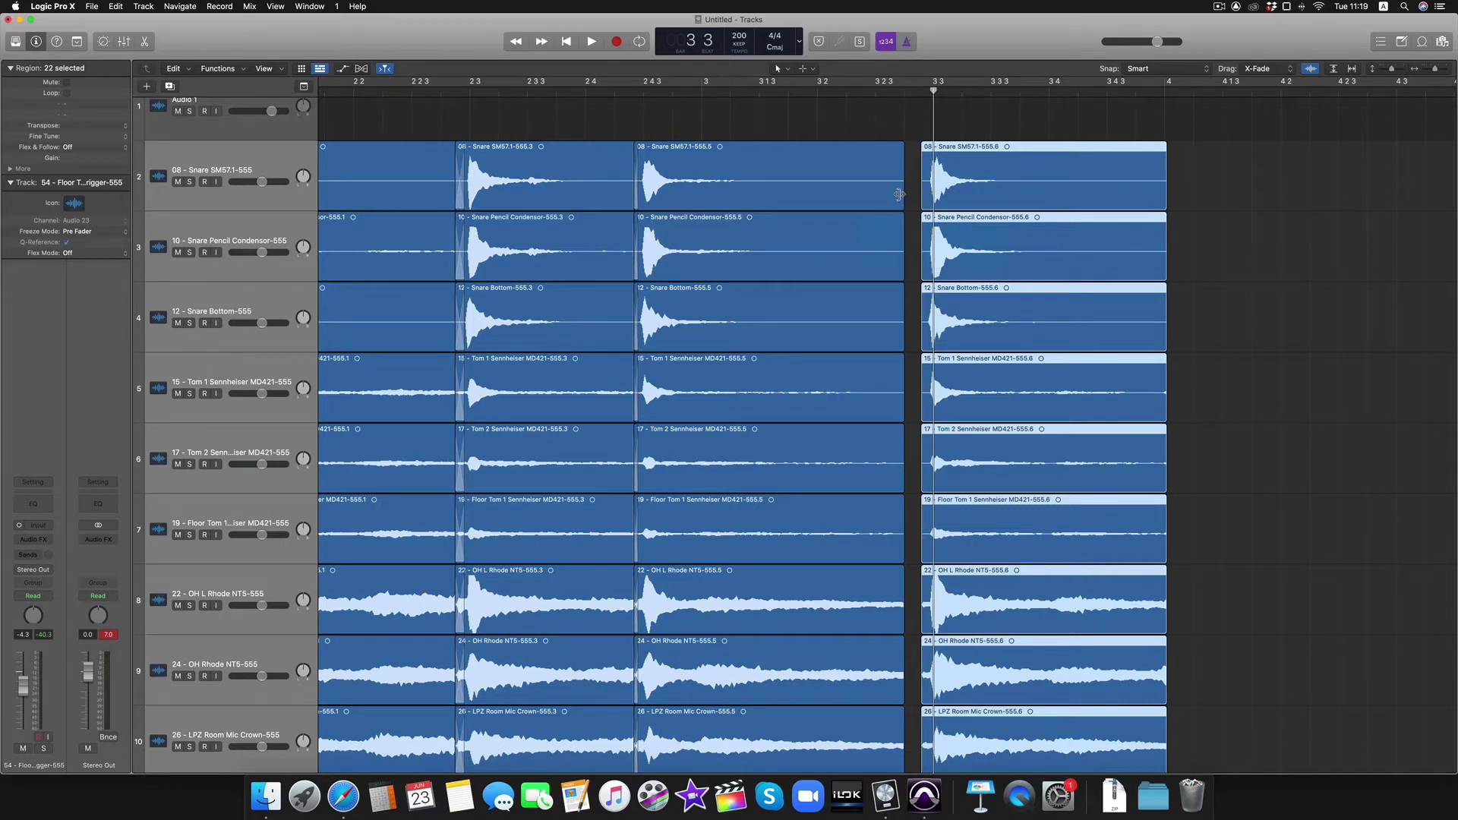
left_click_drag(923, 188, 903, 190)
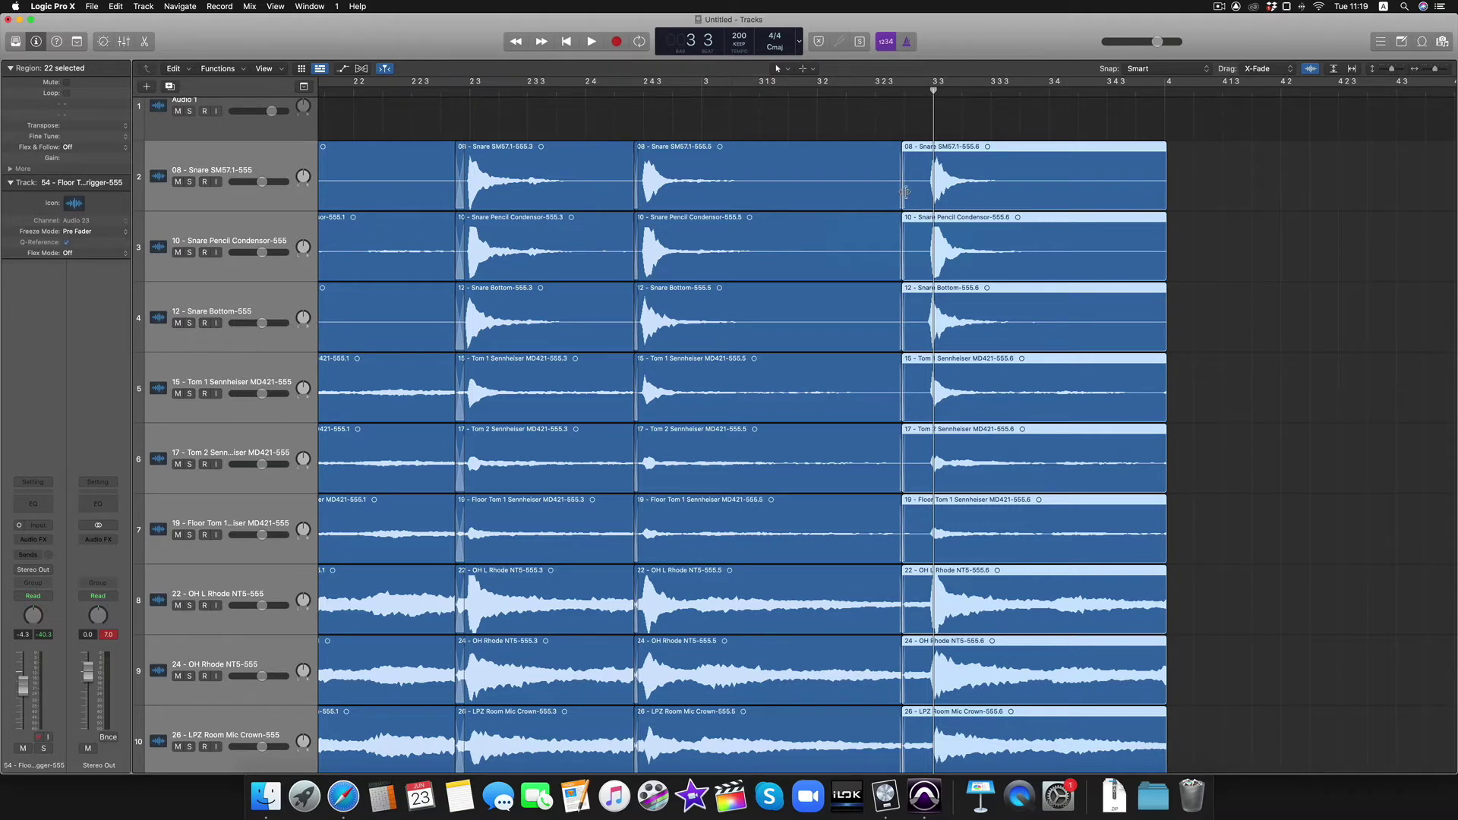
Play the edited drum fill from bar 2 to check the timing and the transition into the last snare hit
scroll(905, 191, "left", 5)
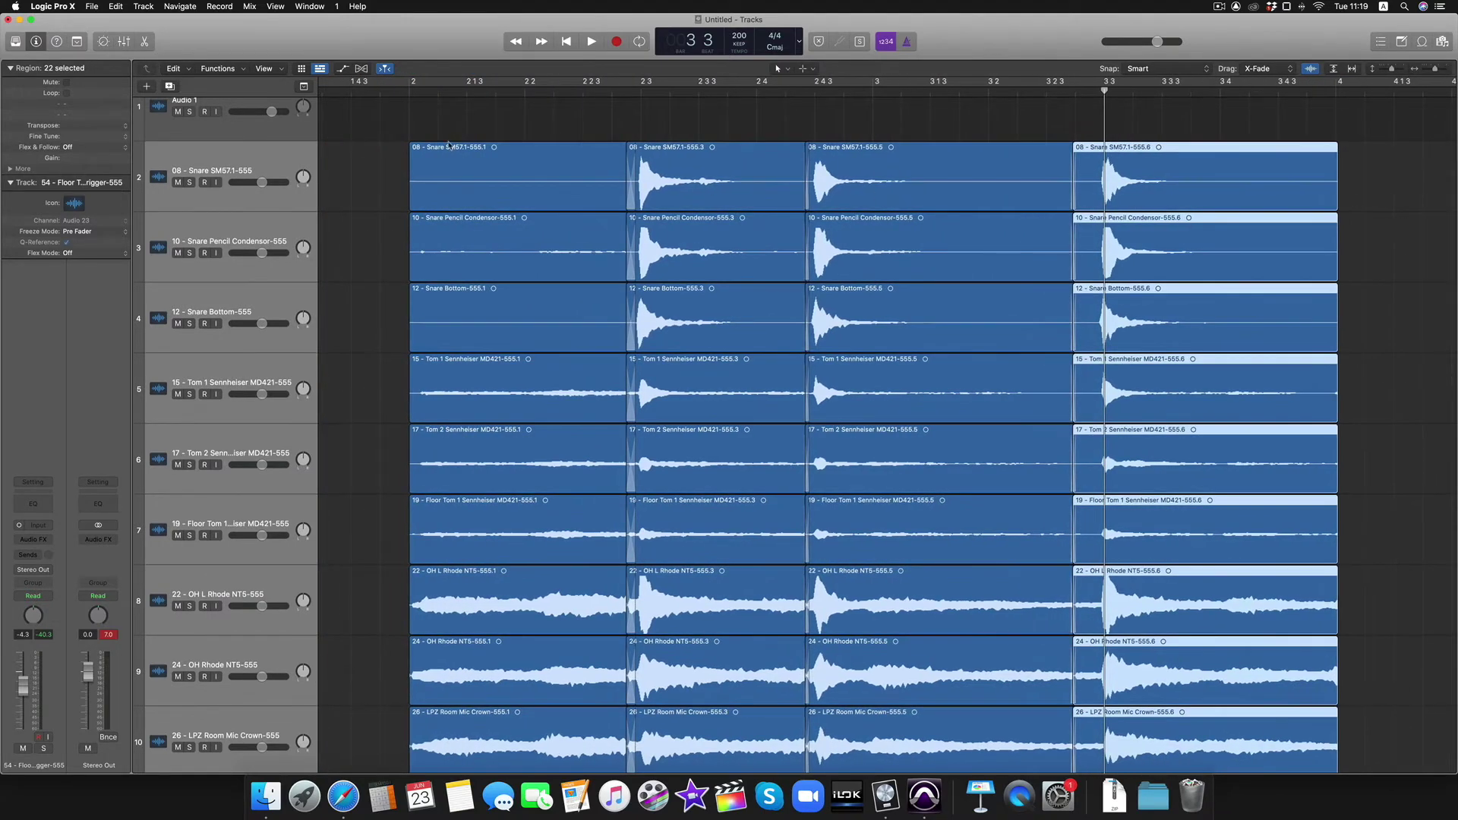
left_click(408, 93)
key("space")
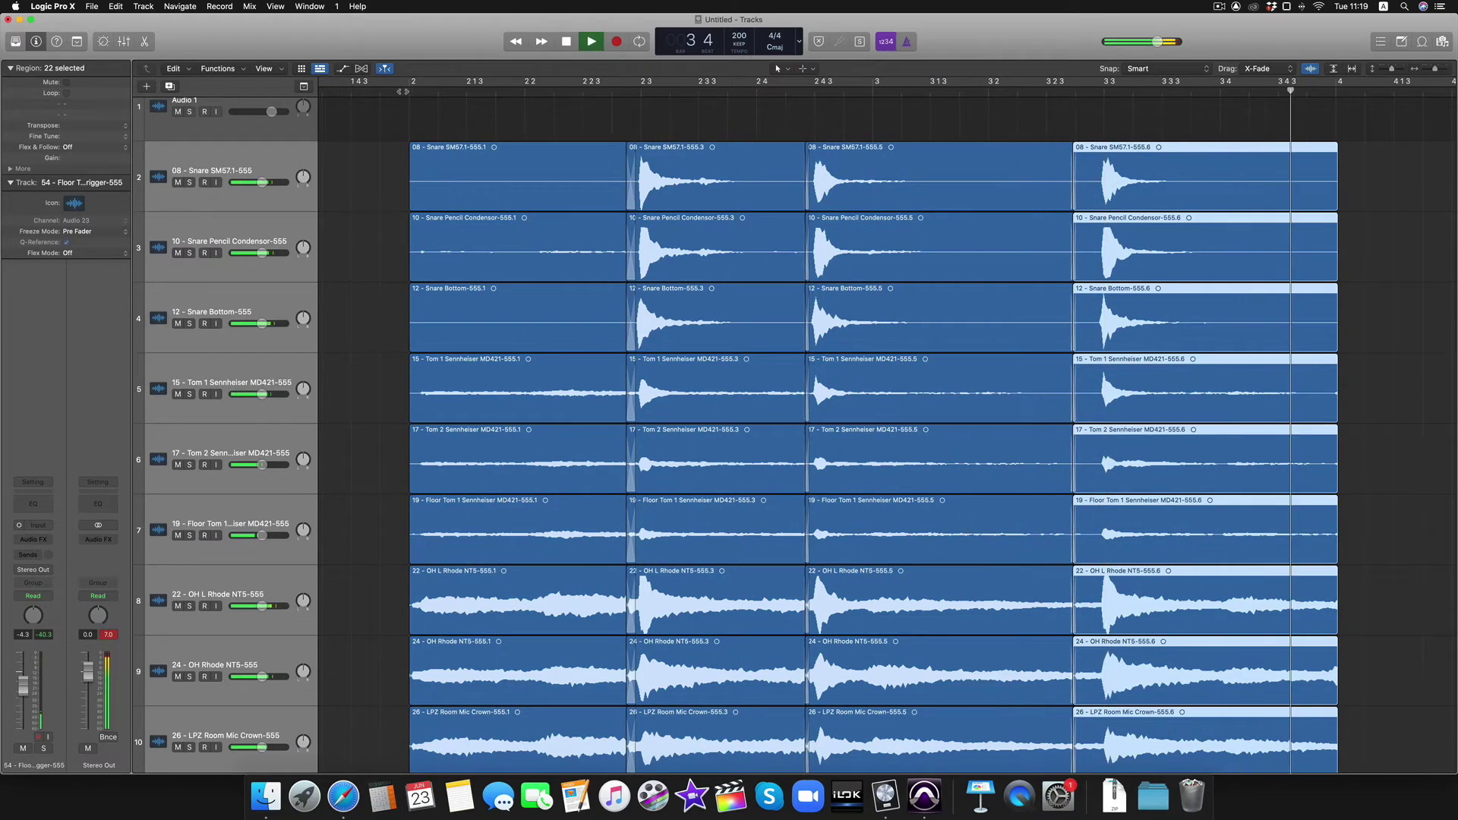
key("comma")
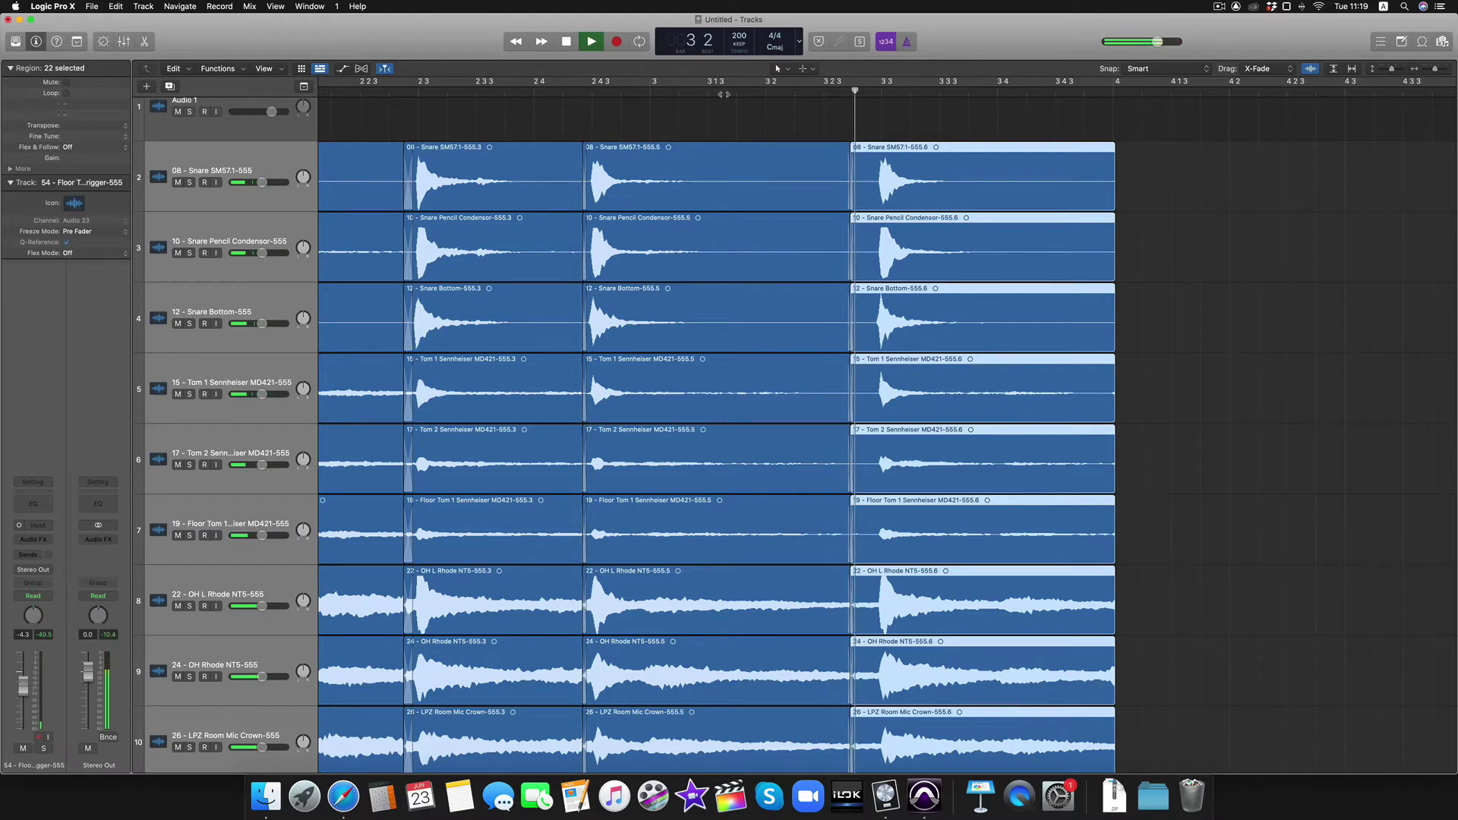
key("comma")
key("comma")
key("space")
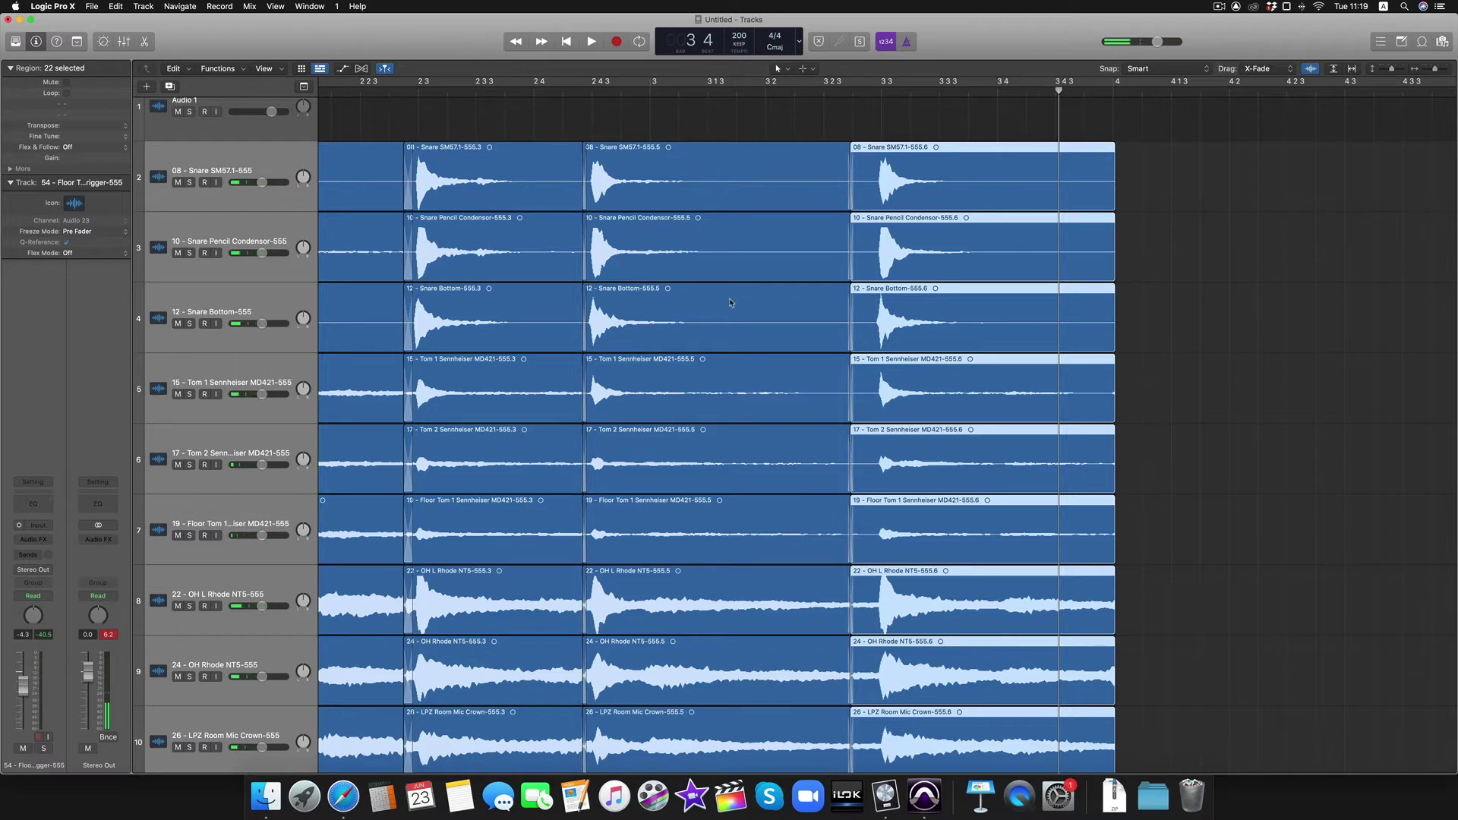
Undo the last start extension of the regions containing the final snare hit
scroll(912, 266, "left", 2)
key("super+shift+z")
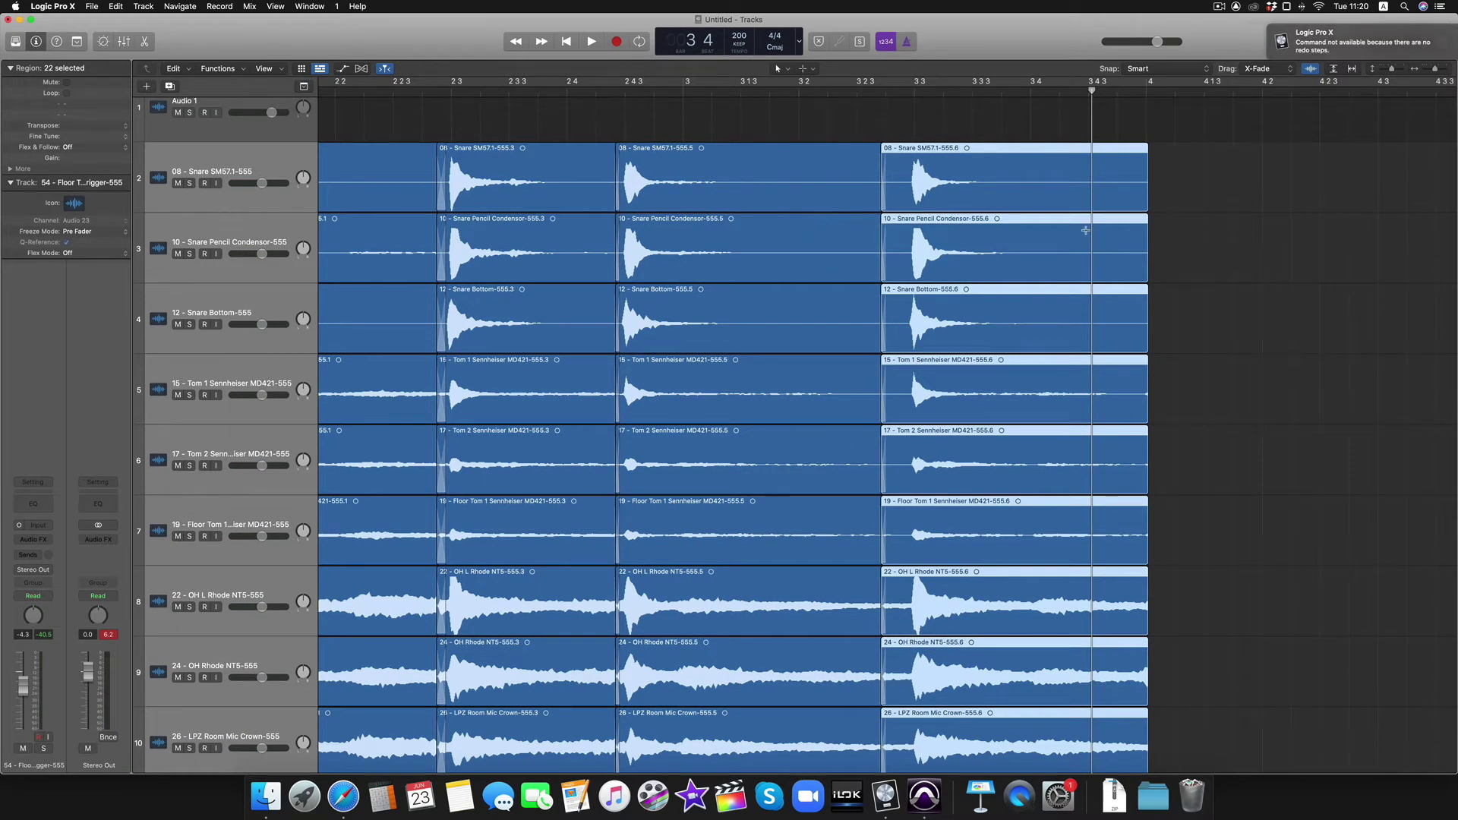
key("super+z")
Select the regions before the gap on all drum tracks and time-stretch their ends to meet the last snare hit
left_click(830, 318)
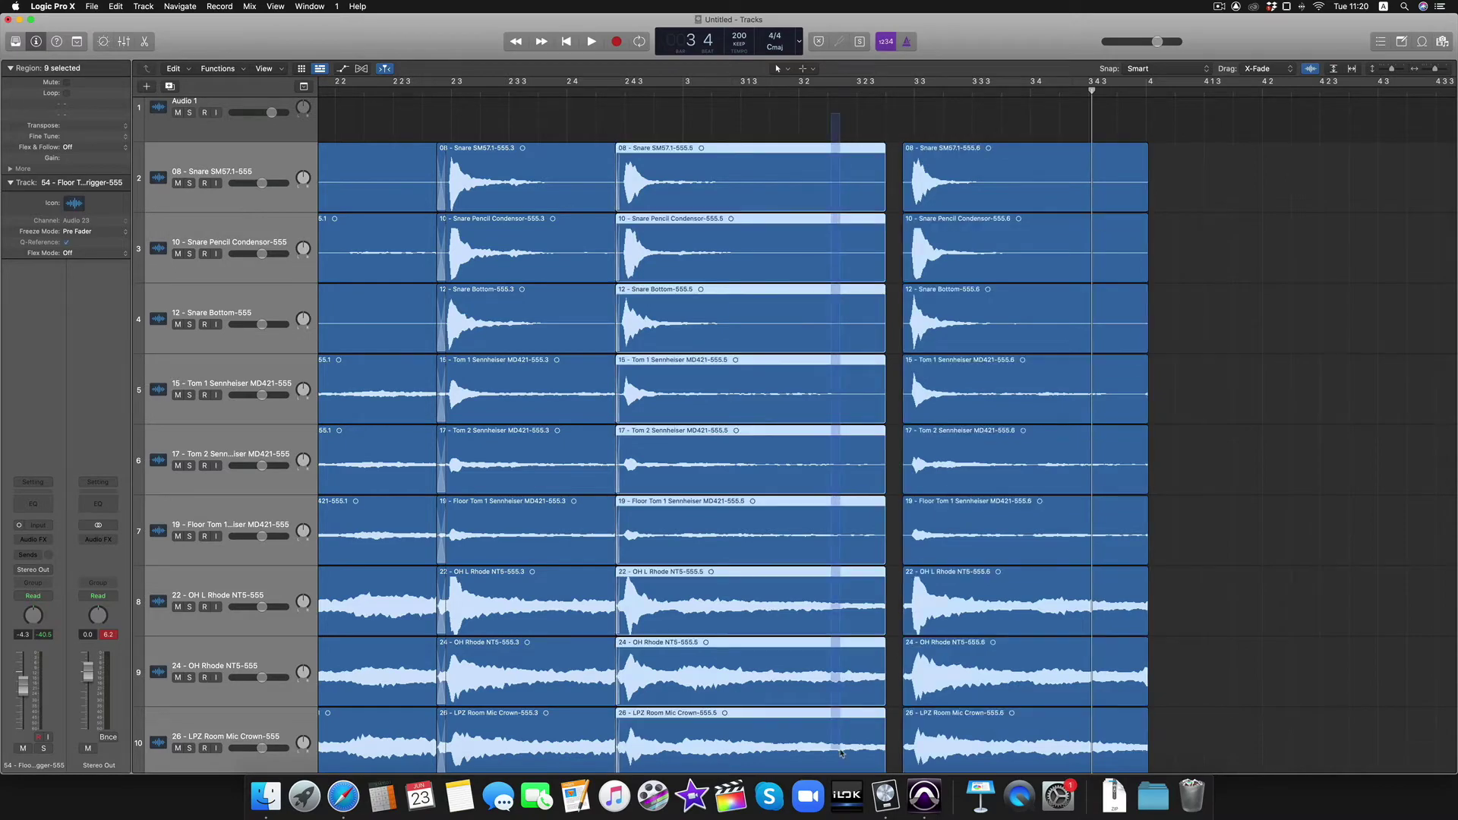
scroll(836, 752, "down", 2)
left_click_drag(828, 816, 828, 815)
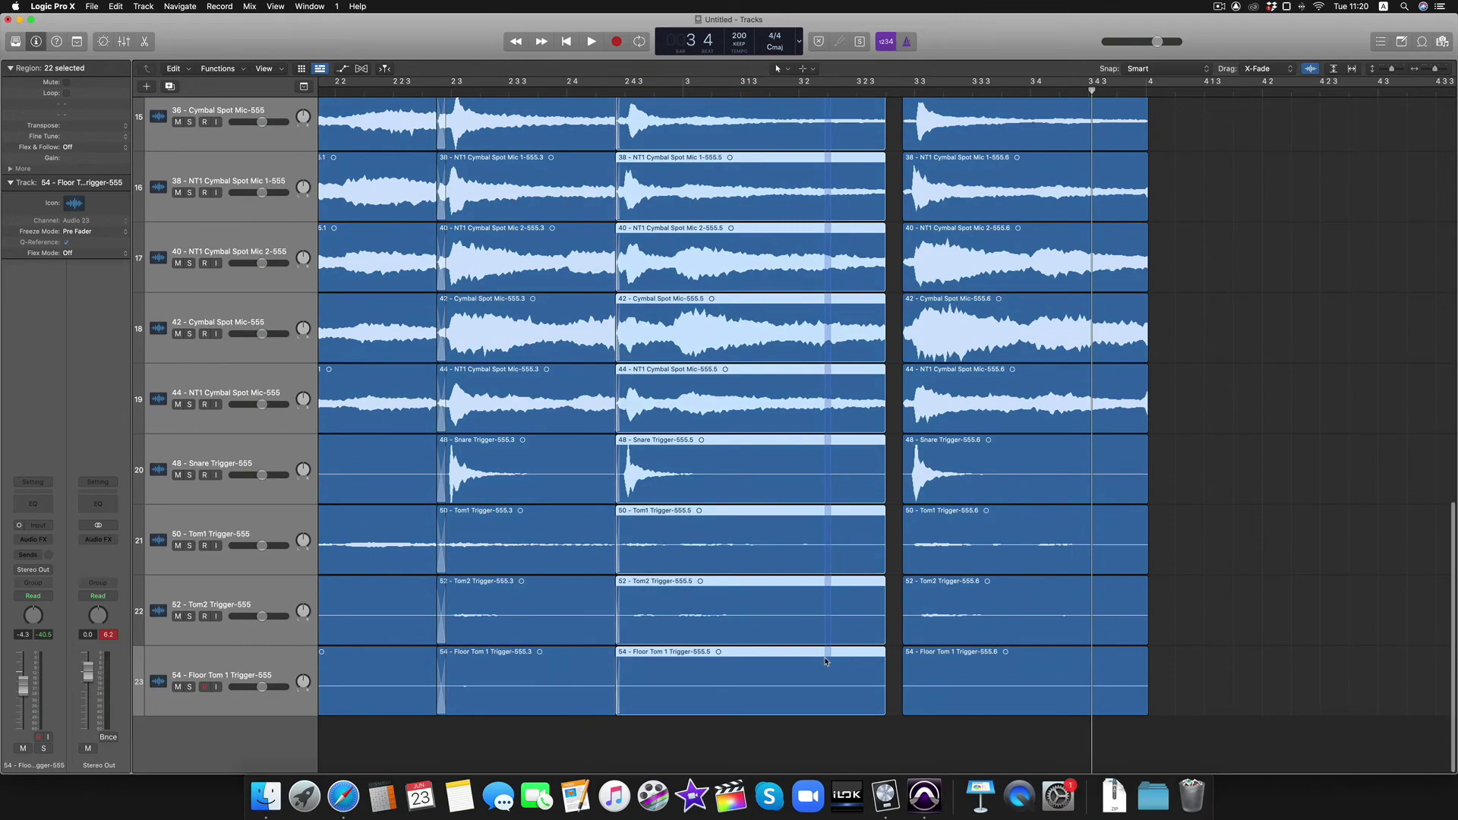
scroll(879, 594, "up", 15)
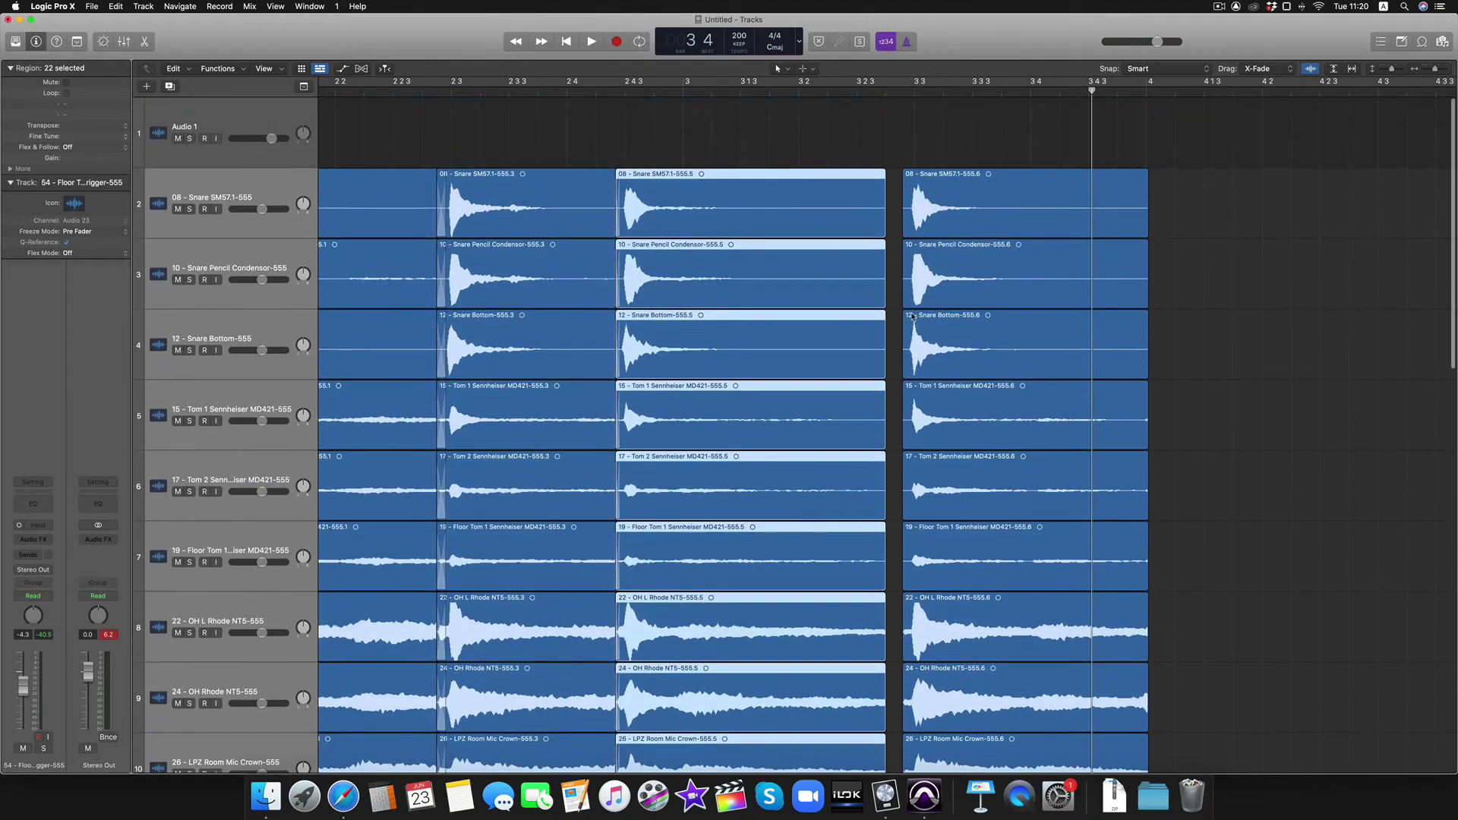
left_click_drag(899, 215, 871, 232)
Play the fill from just after beat 2 2 to check how the stretched drum regions sound
key("space")
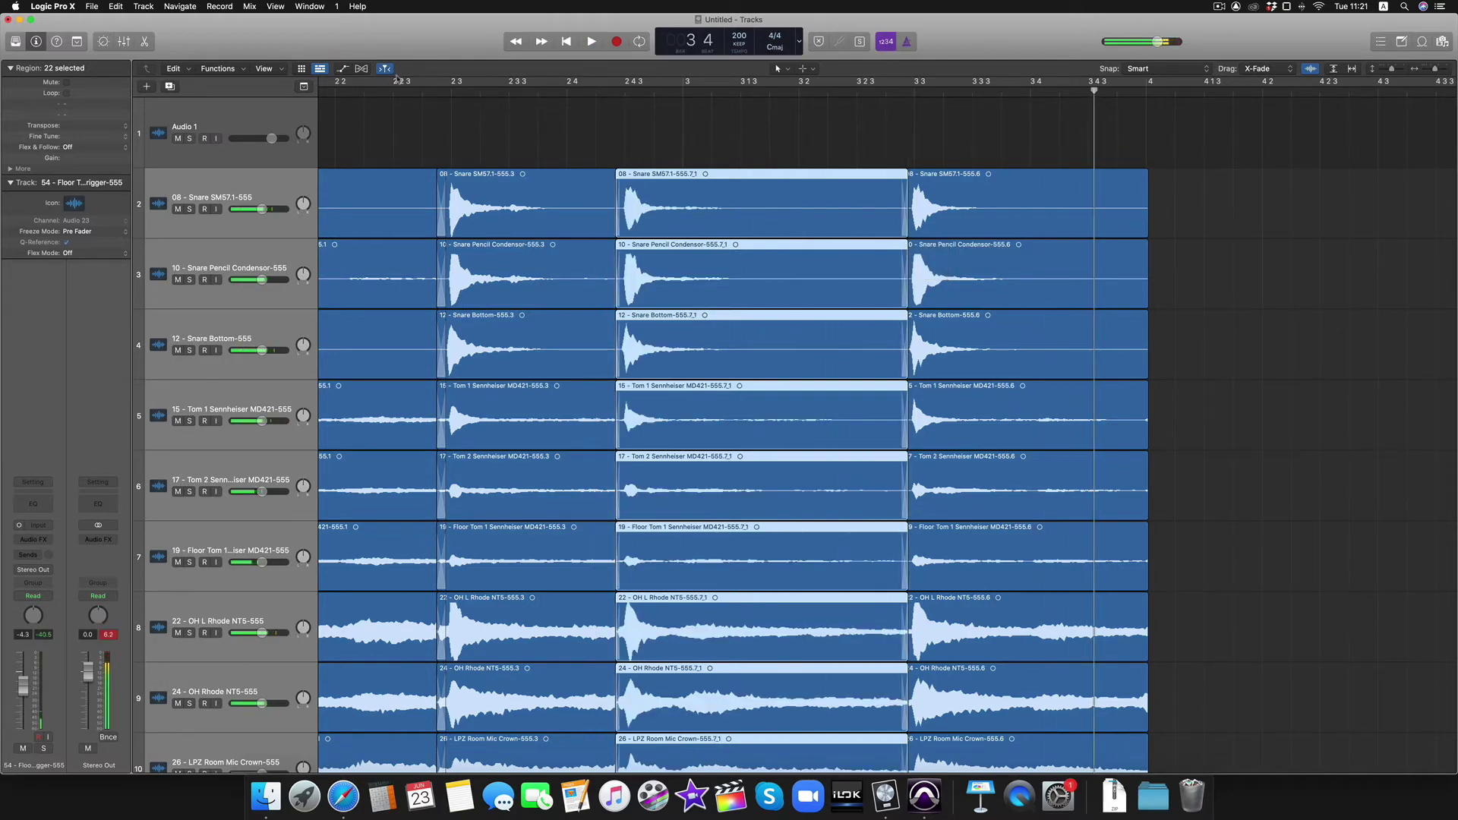
left_click(367, 90)
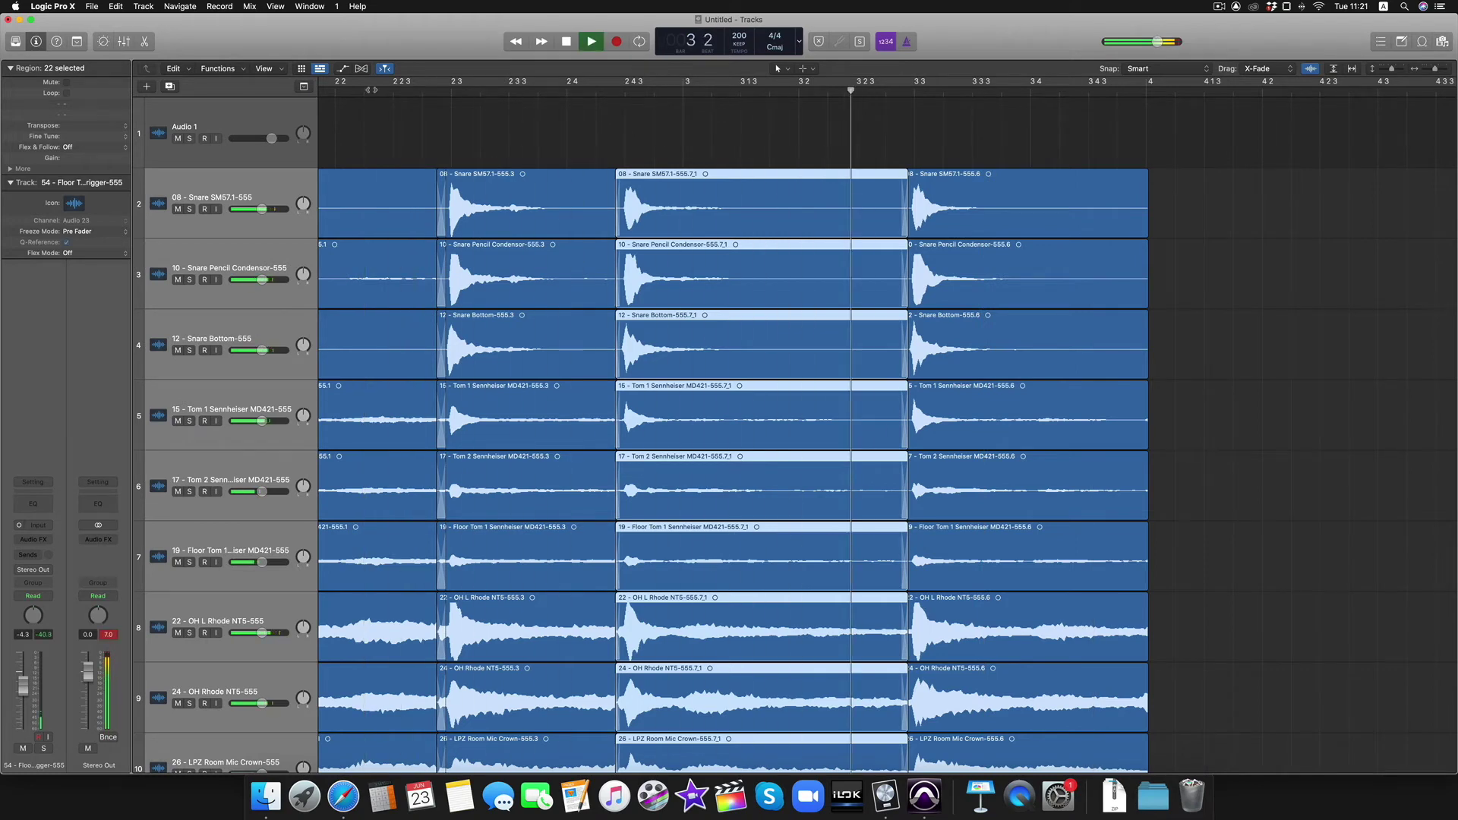
key("space")
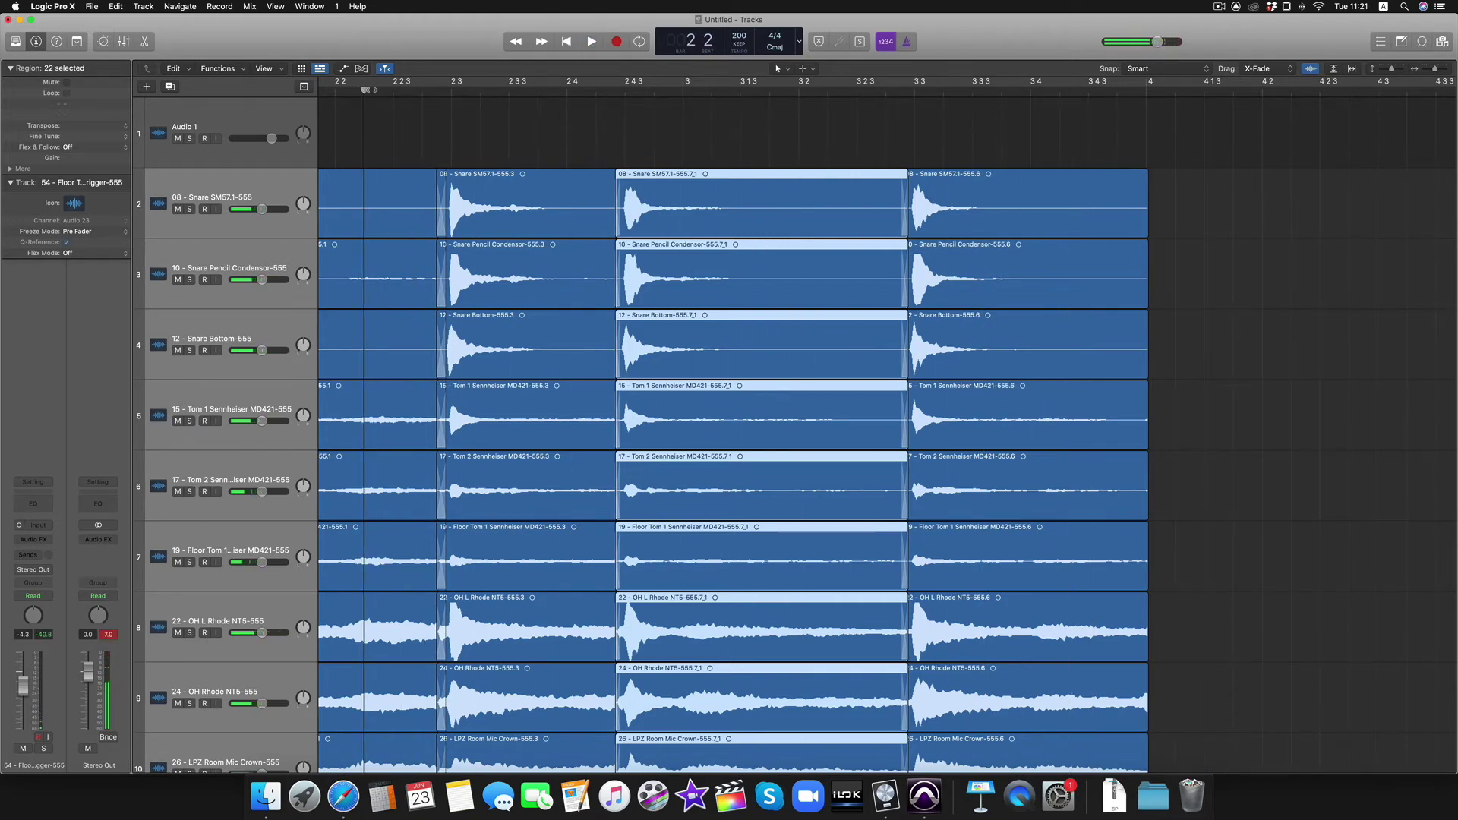
key("space")
key("space")
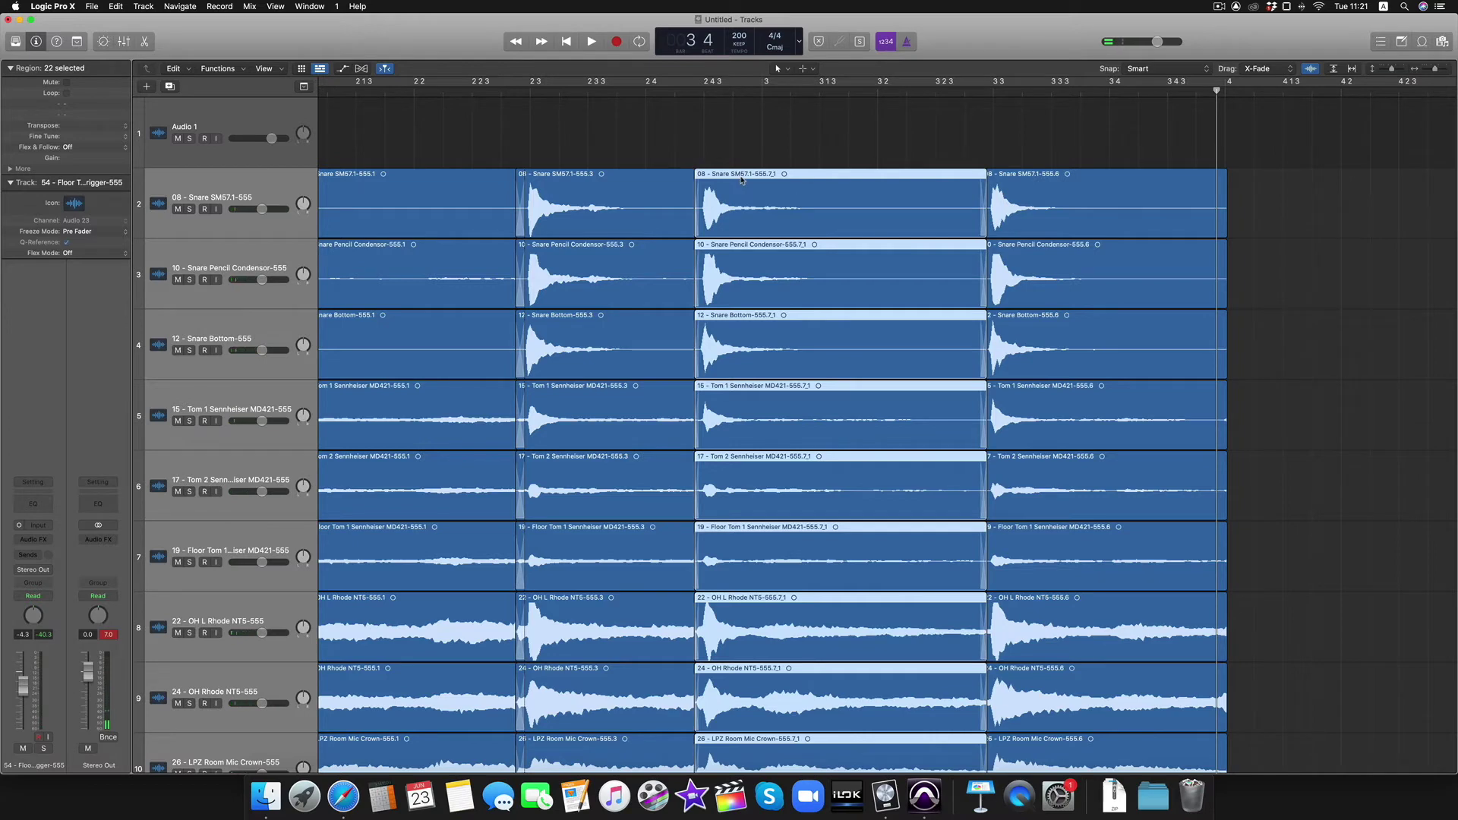
scroll(844, 217, "right", 2)
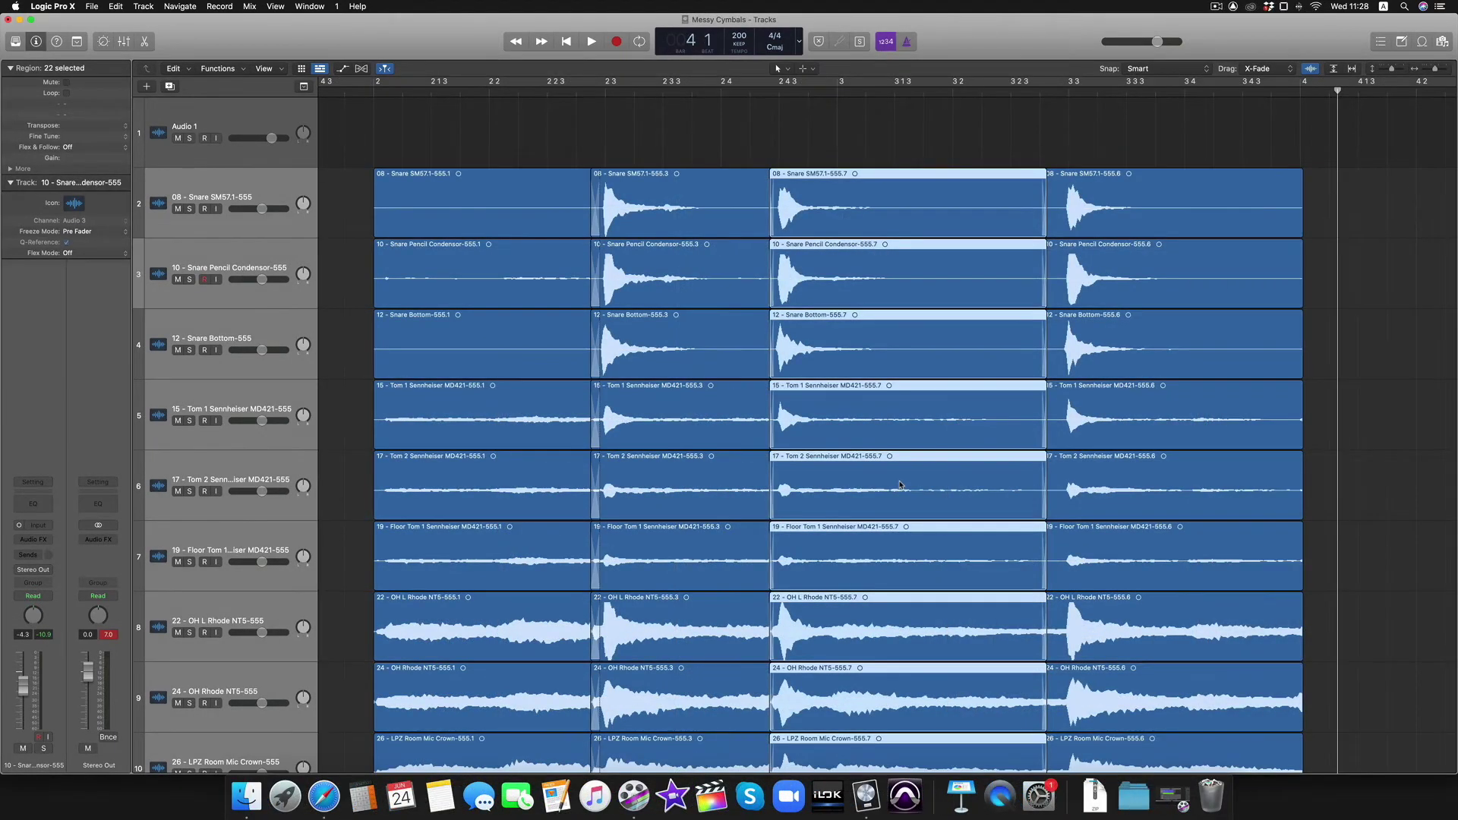
Split the regions before the last hit on all drum tracks between 3 1 3 and 3 2, and crossfade the new piece with its neighbours
left_click(905, 155)
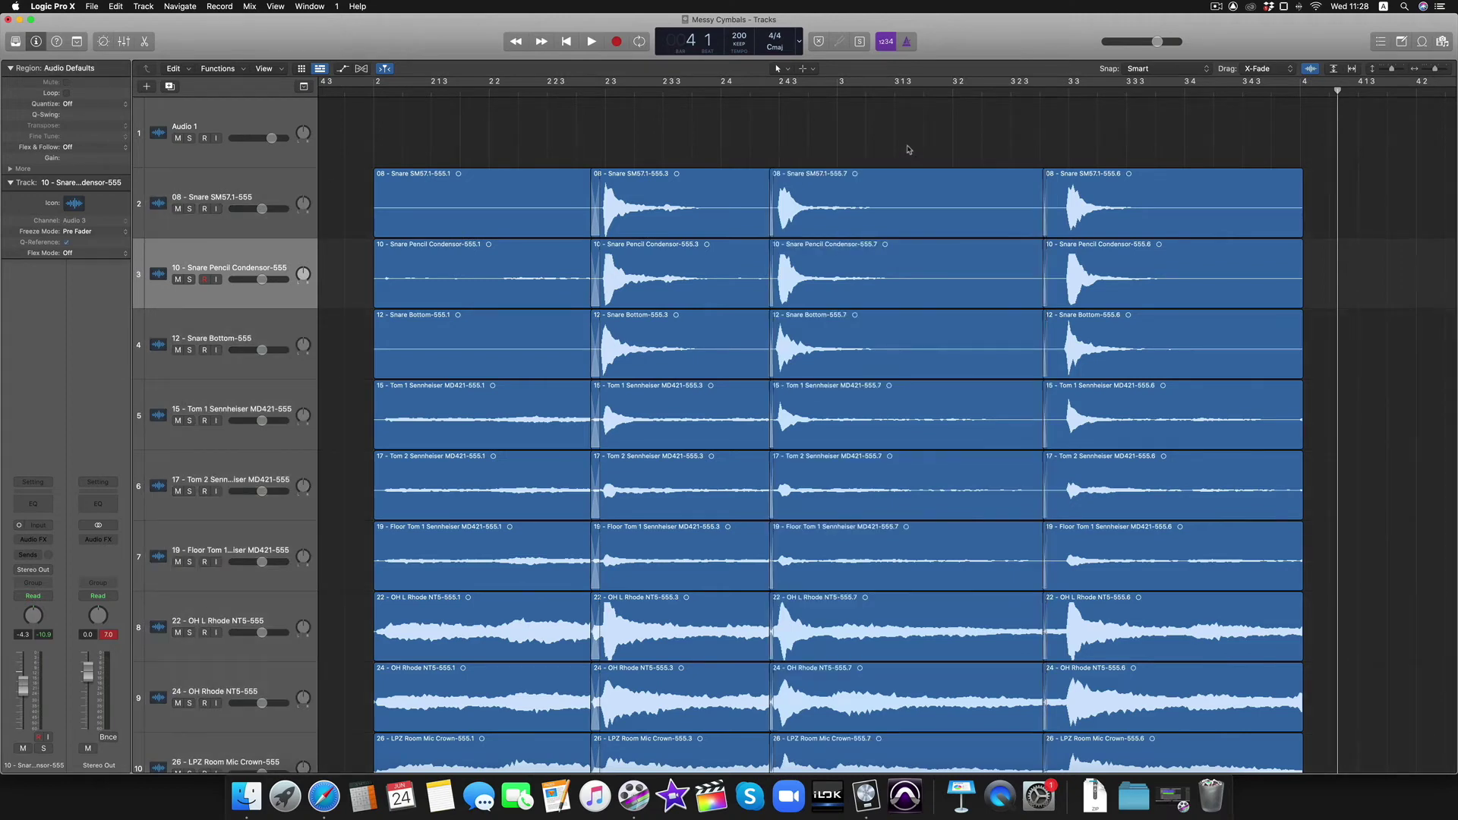
left_click_drag(917, 184, 921, 729)
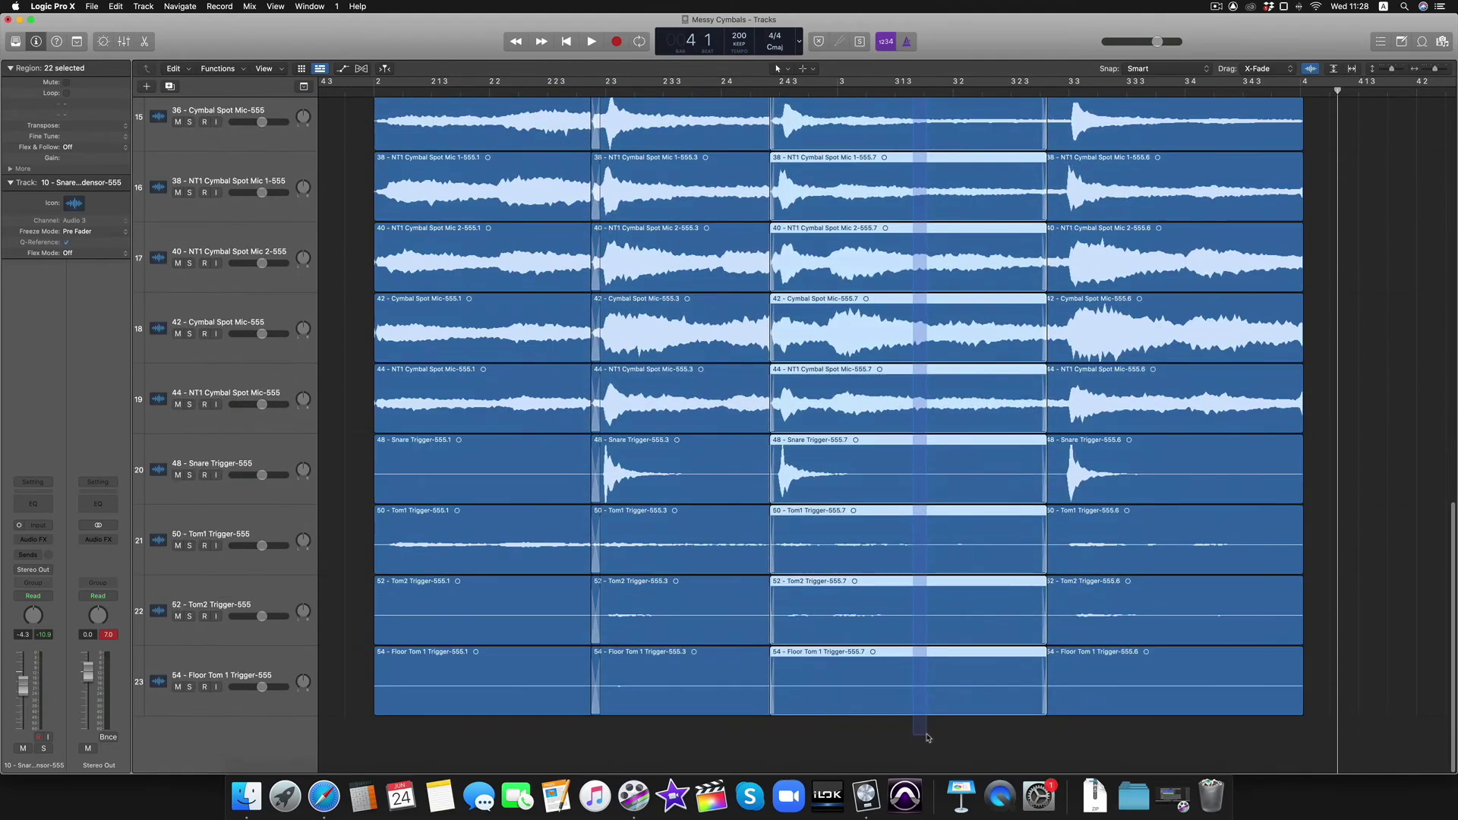
scroll(927, 722, "up", 10)
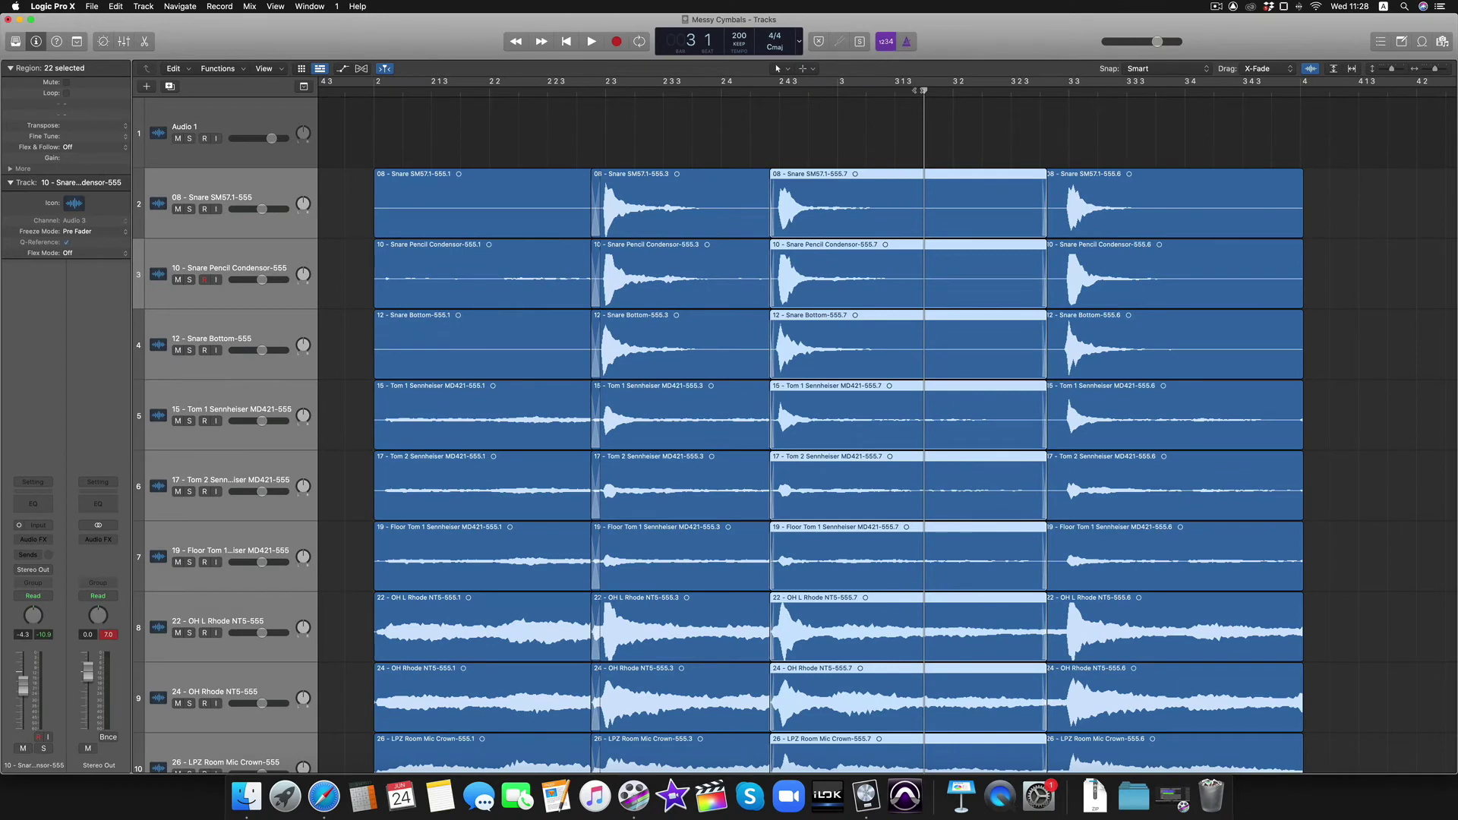
key("super+t")
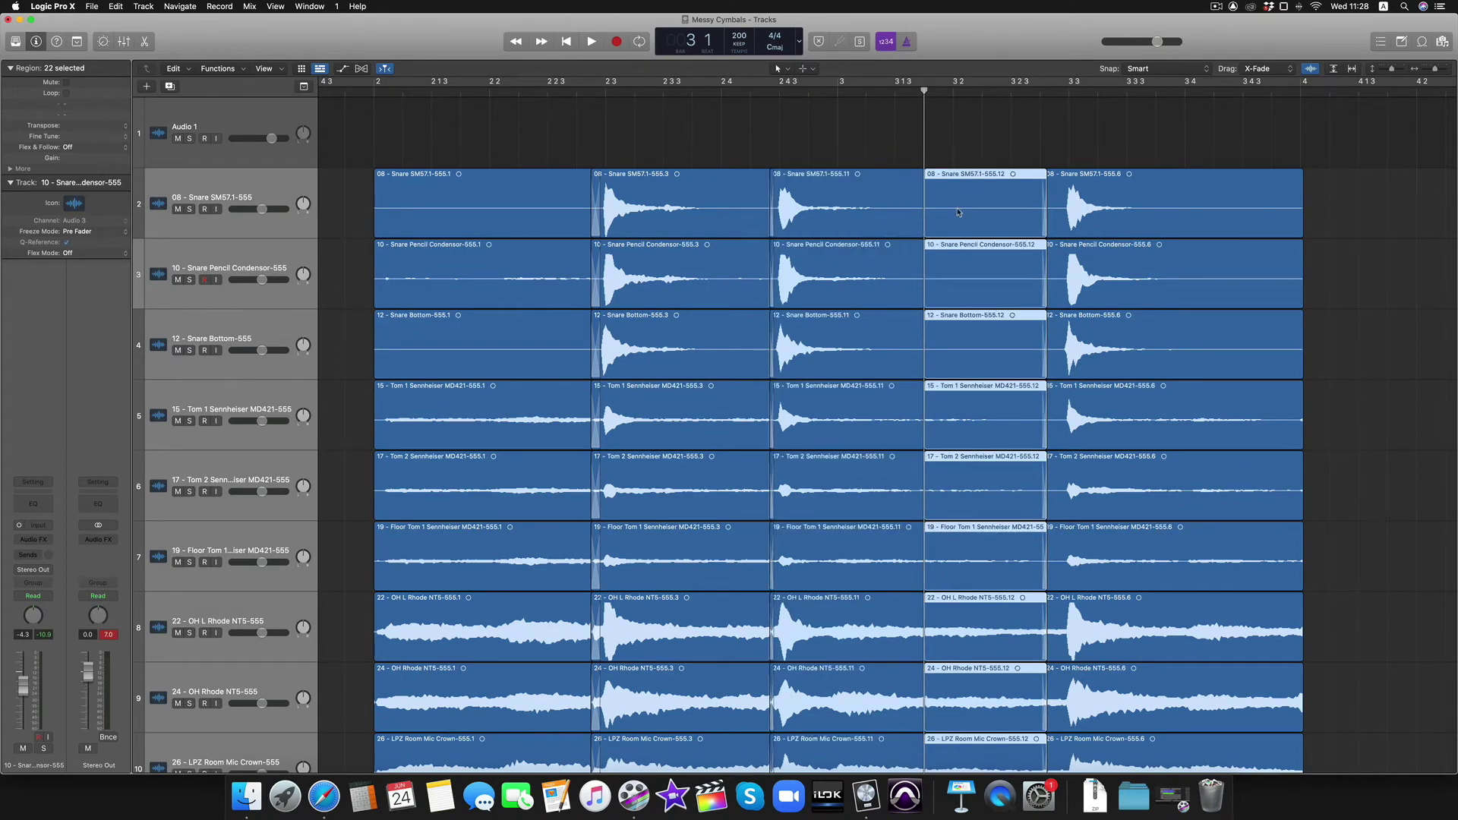
left_click_drag(953, 222, 922, 218)
left_click_drag(1054, 216, 1048, 214)
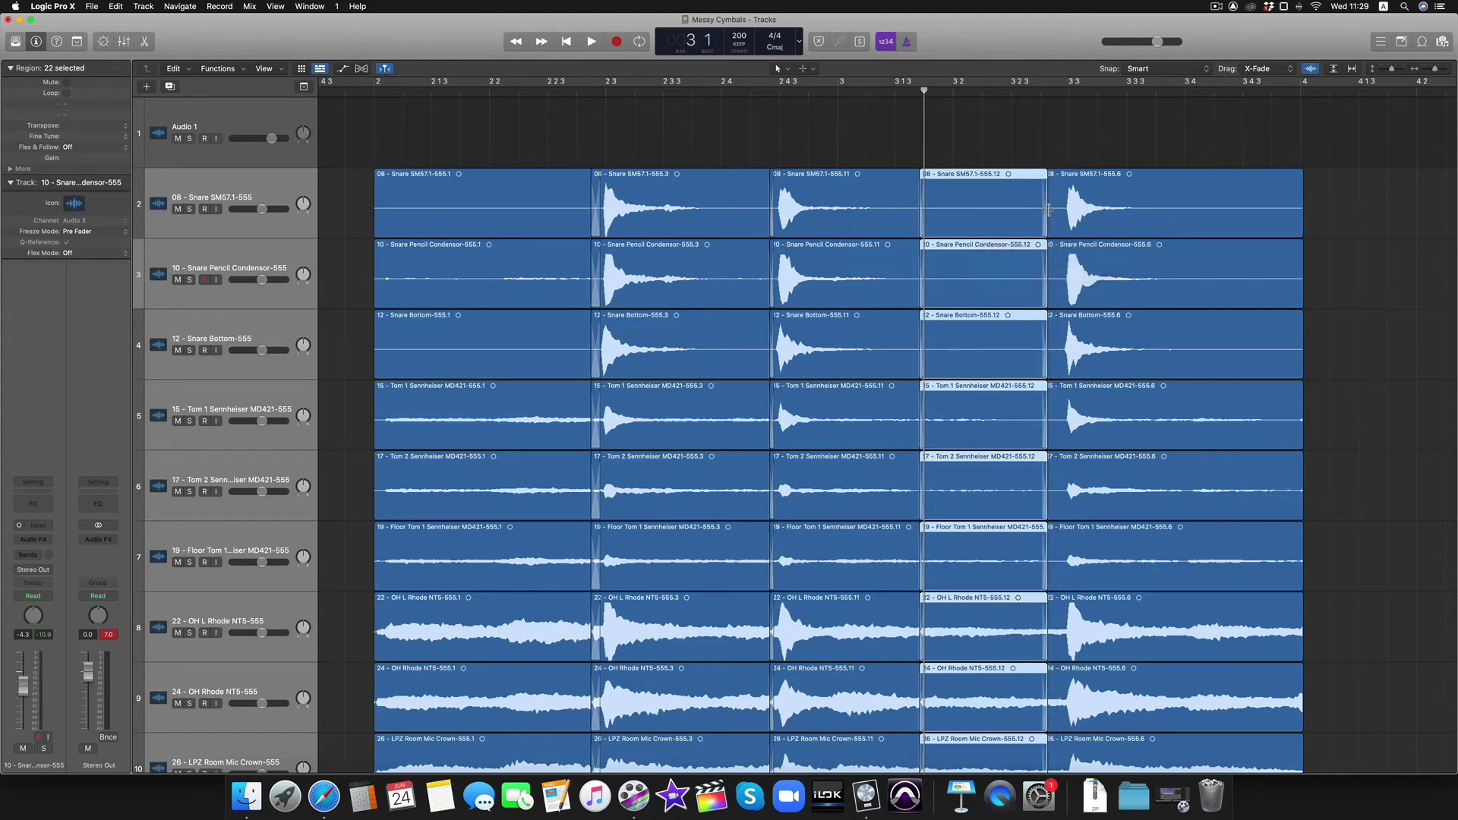
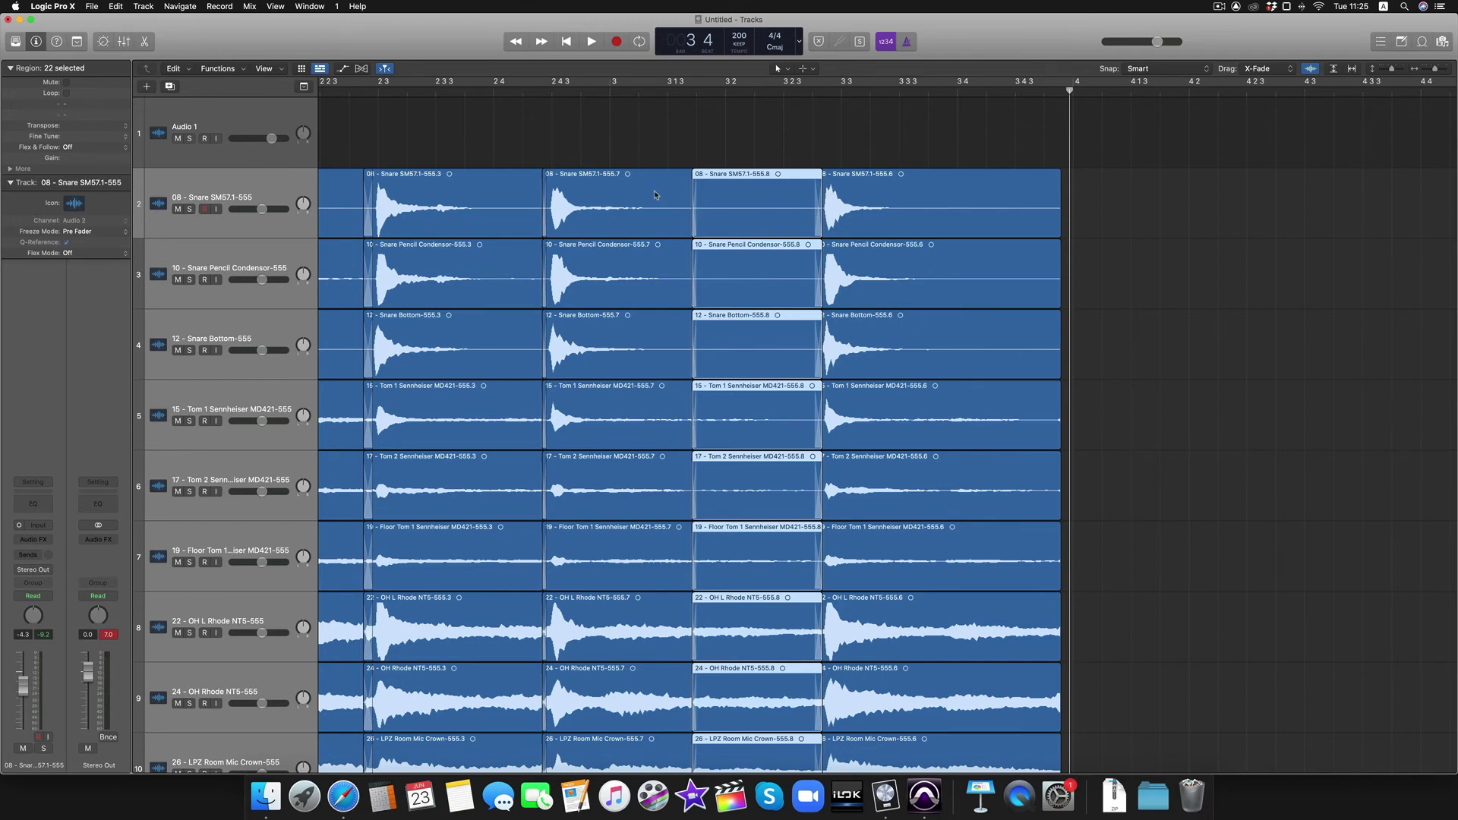
Undo the single split before the last snare hit and the edits that closed the gap around it
key("super+z")
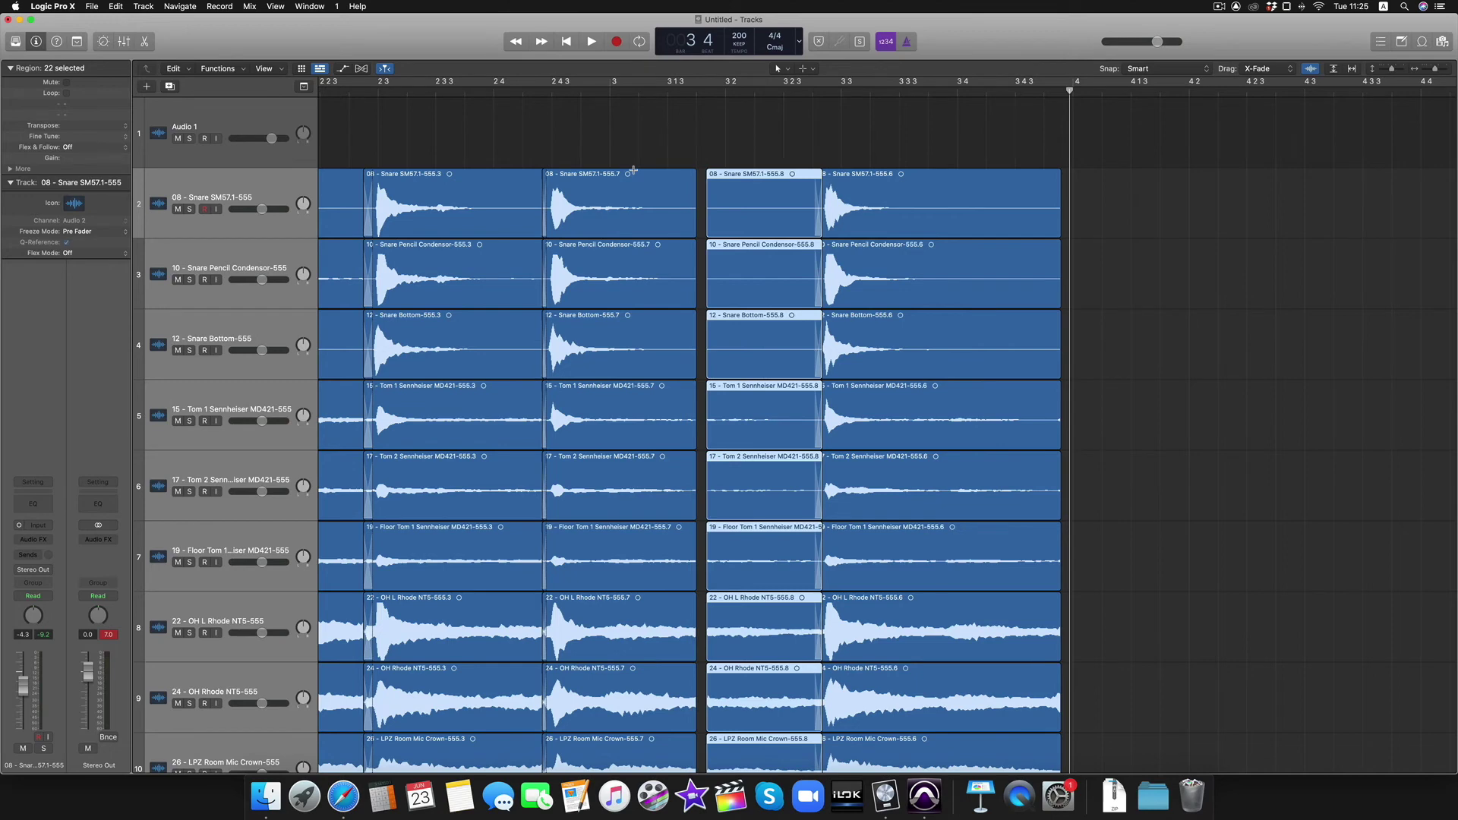
key("super+z")
key("super+z")
key("super+z")
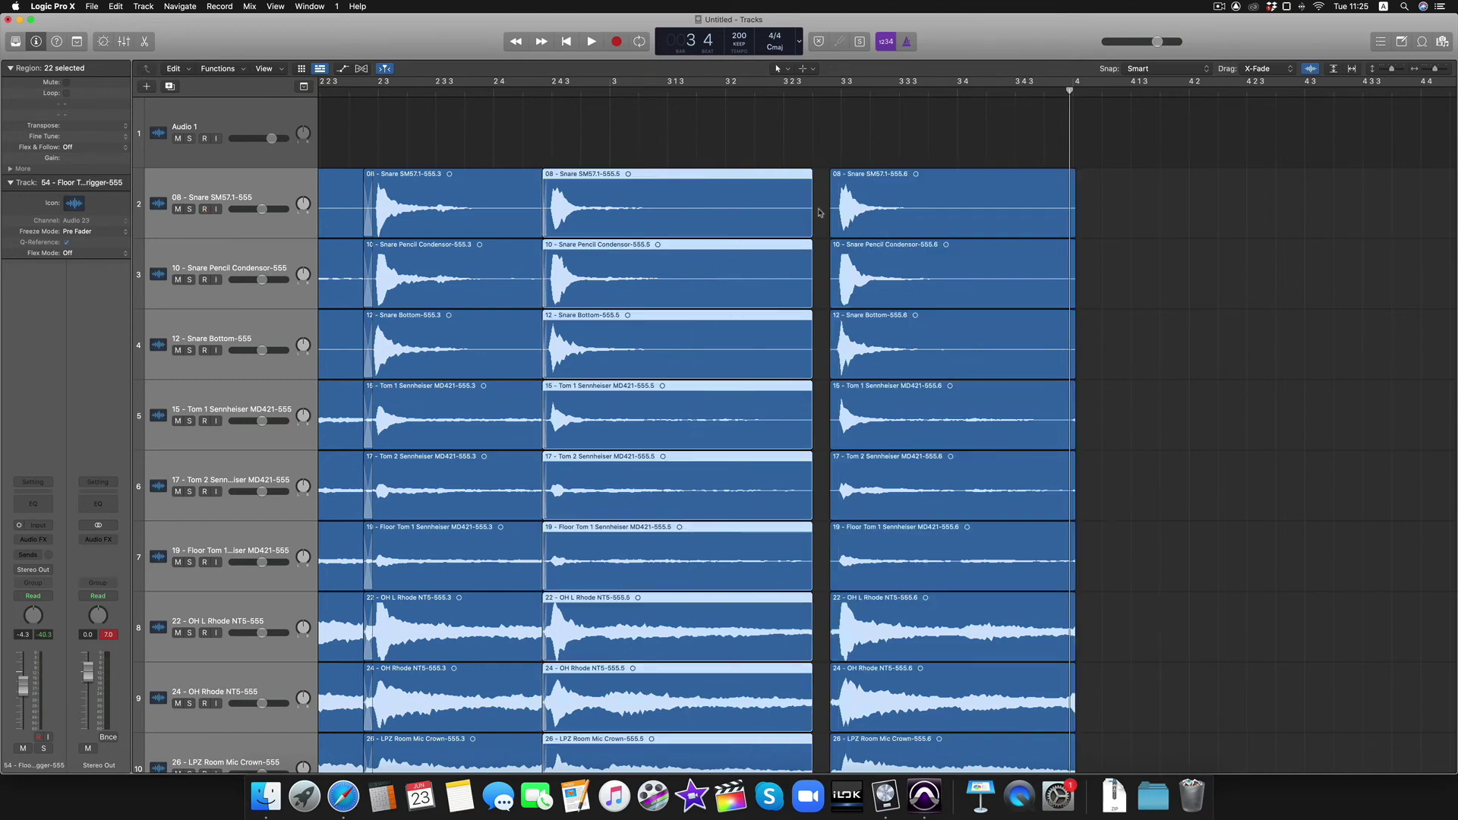
Split the selected drum regions just after beat 3 1, shift the second part halfway into the gap, and crossfade its start
left_click(630, 91)
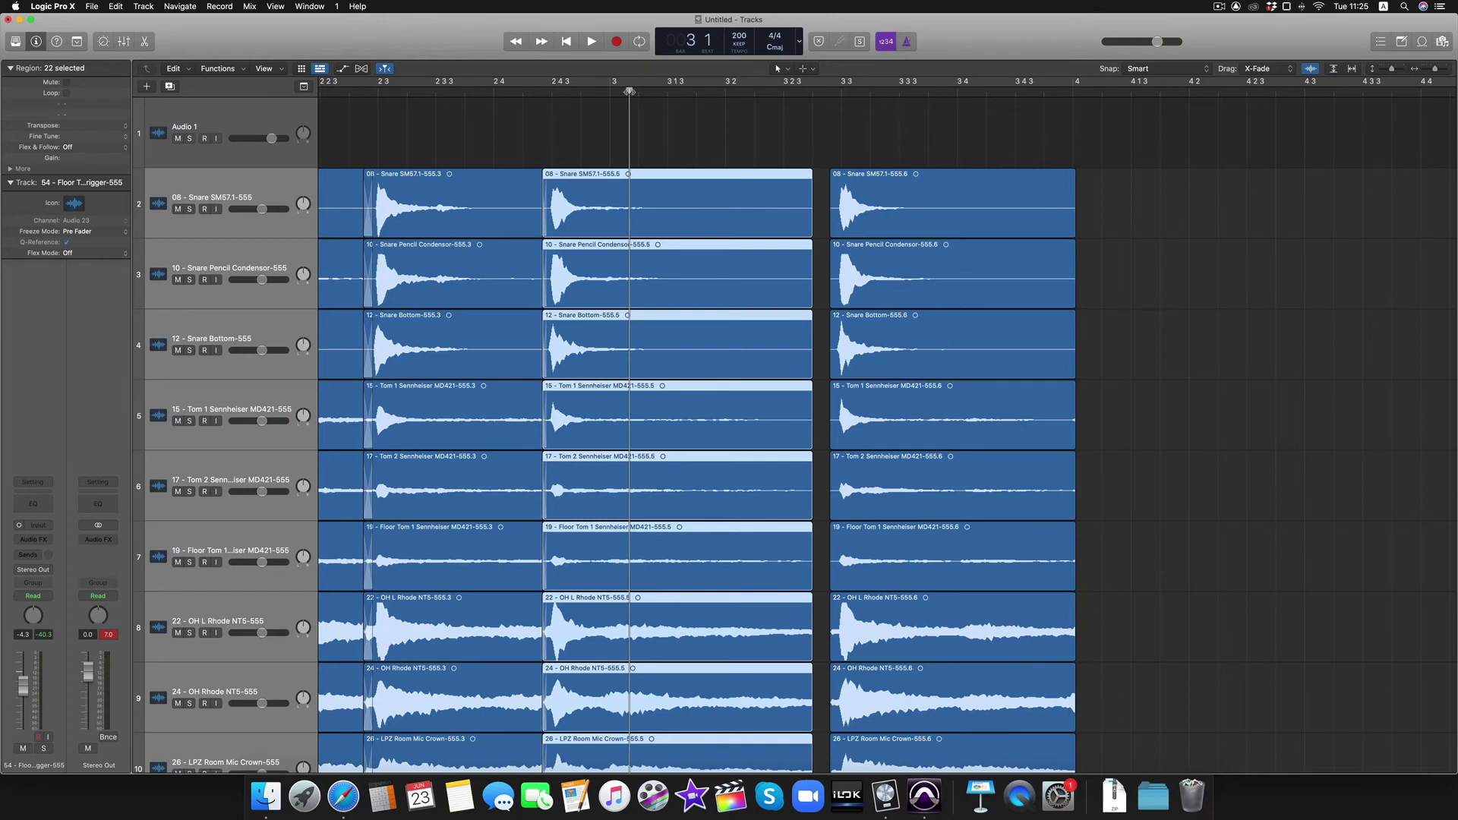
key("super+t")
left_click_drag(665, 224, 628, 215)
Split the shifted drum regions just after beat 3 2, move the last part up to the final hit, and crossfade its start
left_click(737, 93)
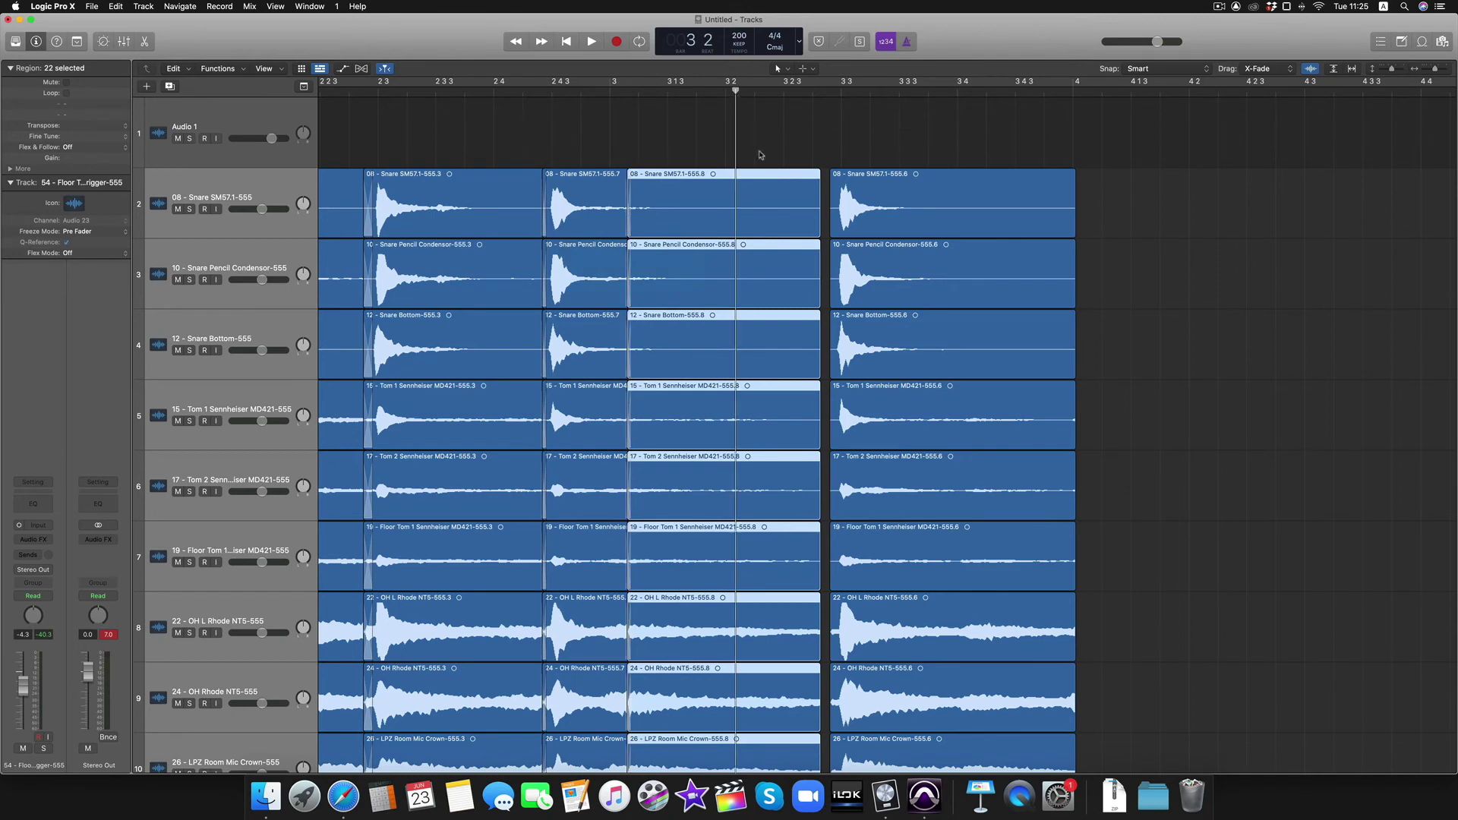
key("super+t")
left_click_drag(736, 220, 733, 220)
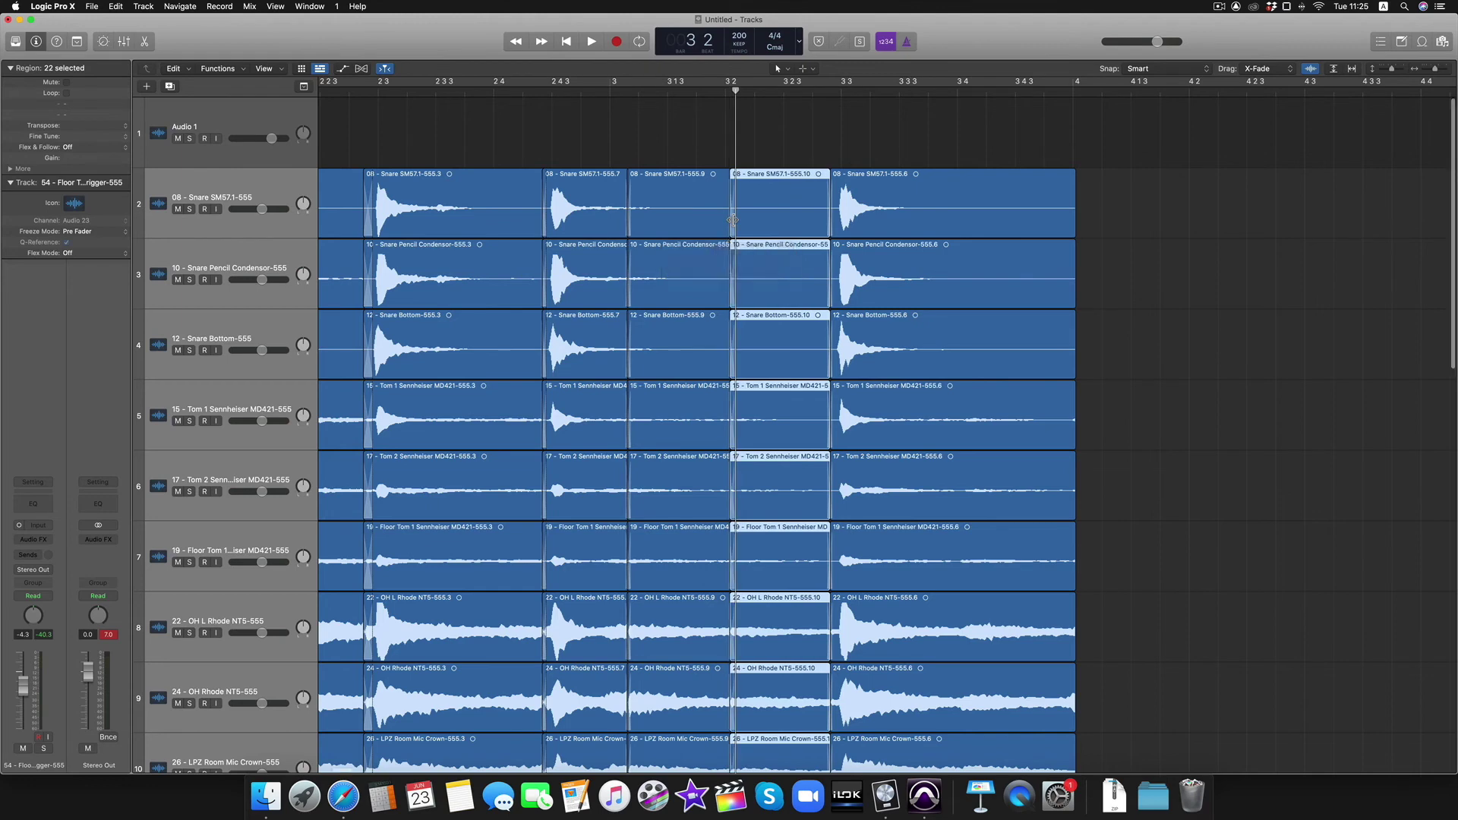
Play the drum fill from just before bar 2 to check the sound of the two-split edit
scroll(733, 221, "left", 10)
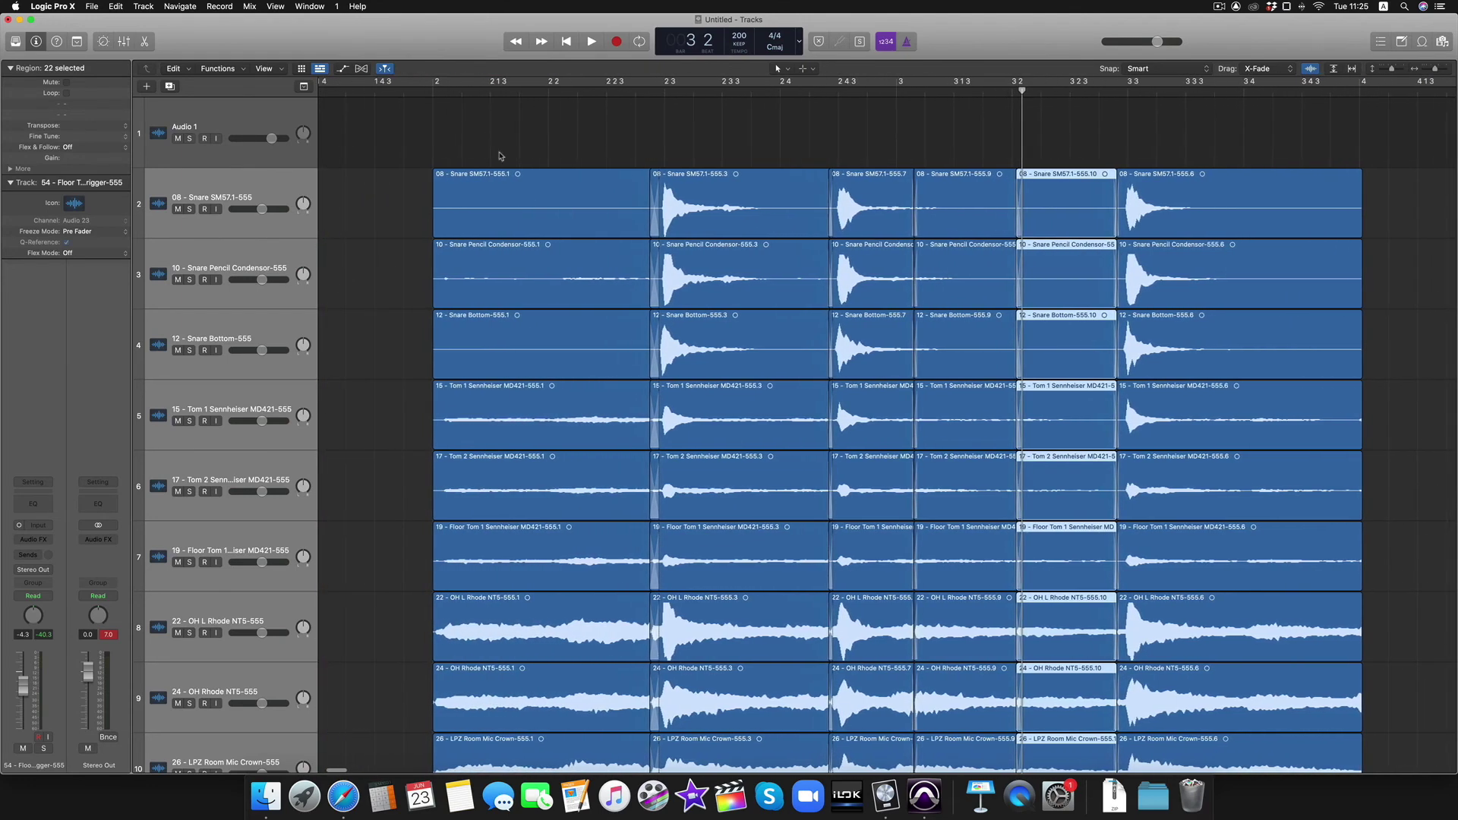
key("space")
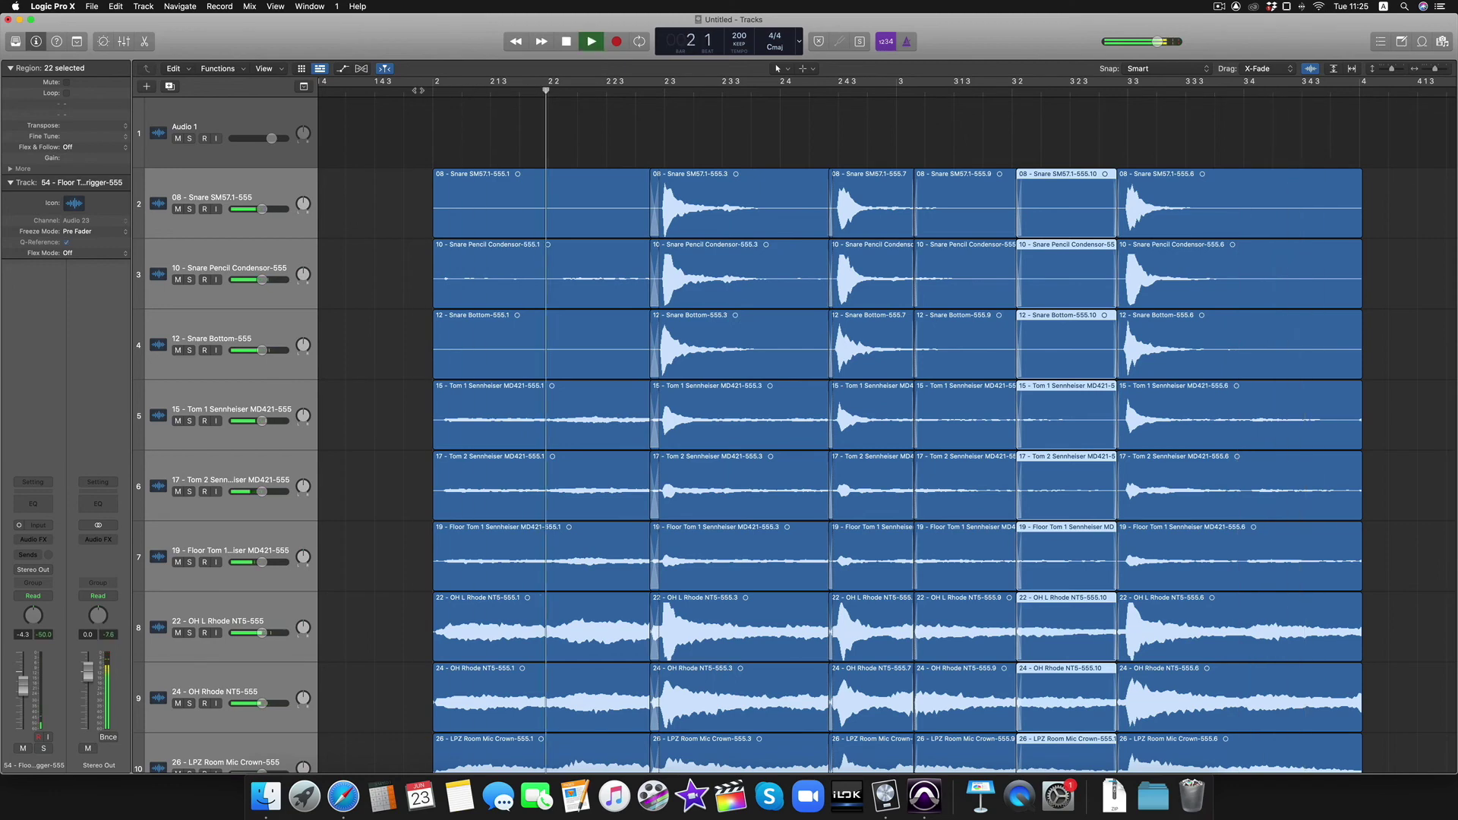
key("space")
scroll(844, 426, "right", 2)
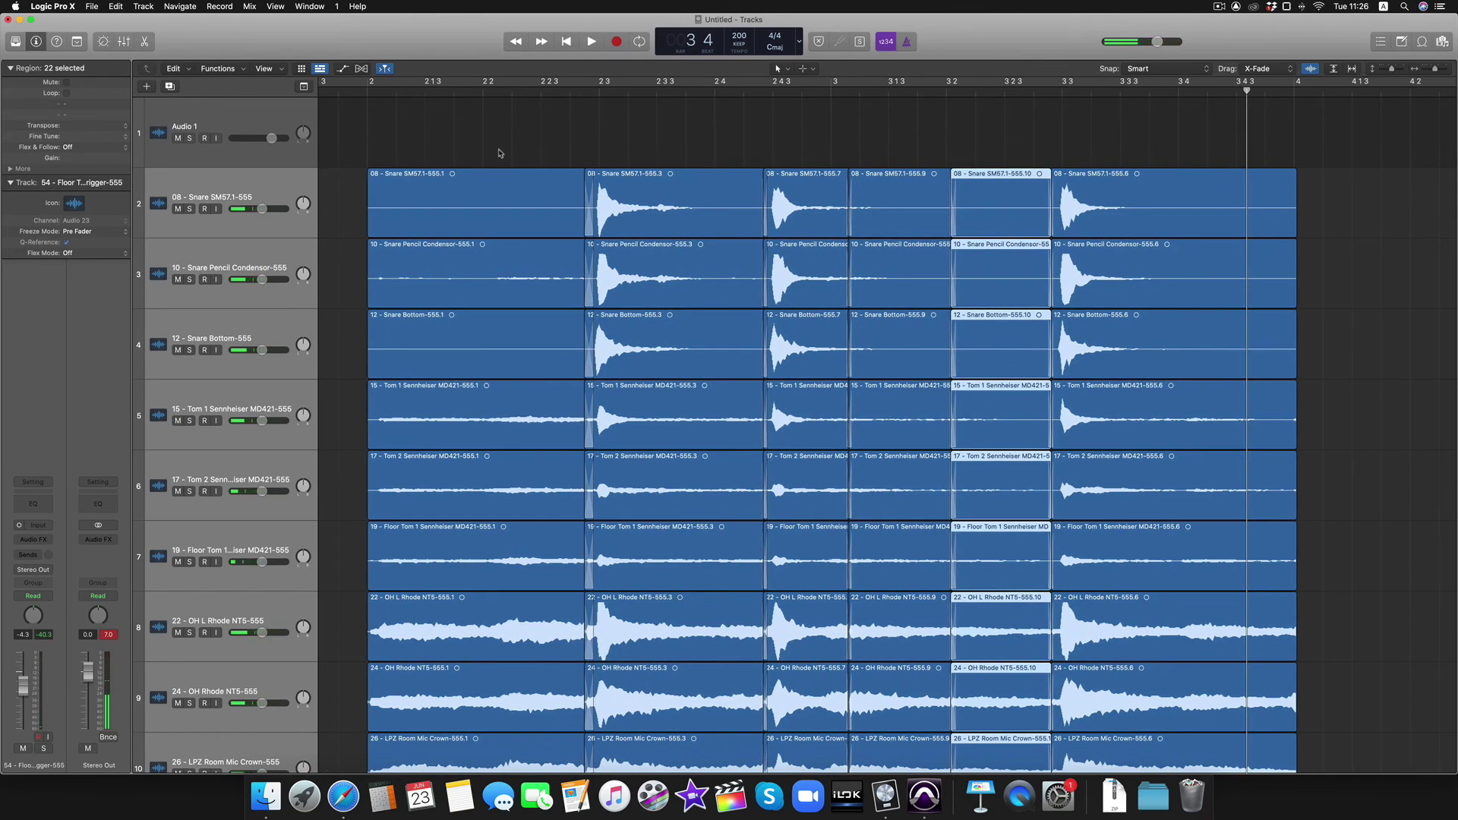
scroll(691, 224, "right", 2)
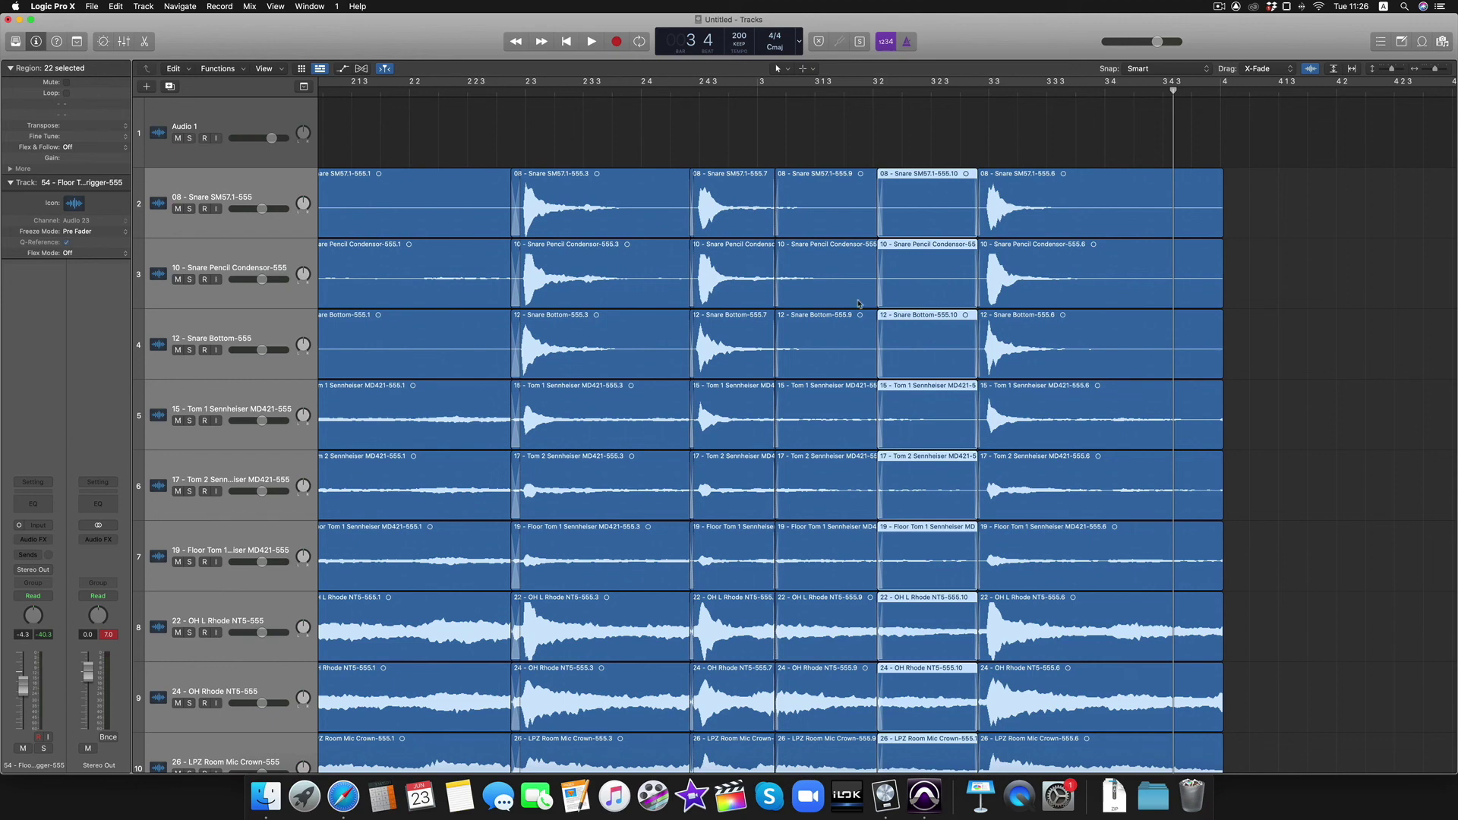
scroll(809, 347, "left", 3)
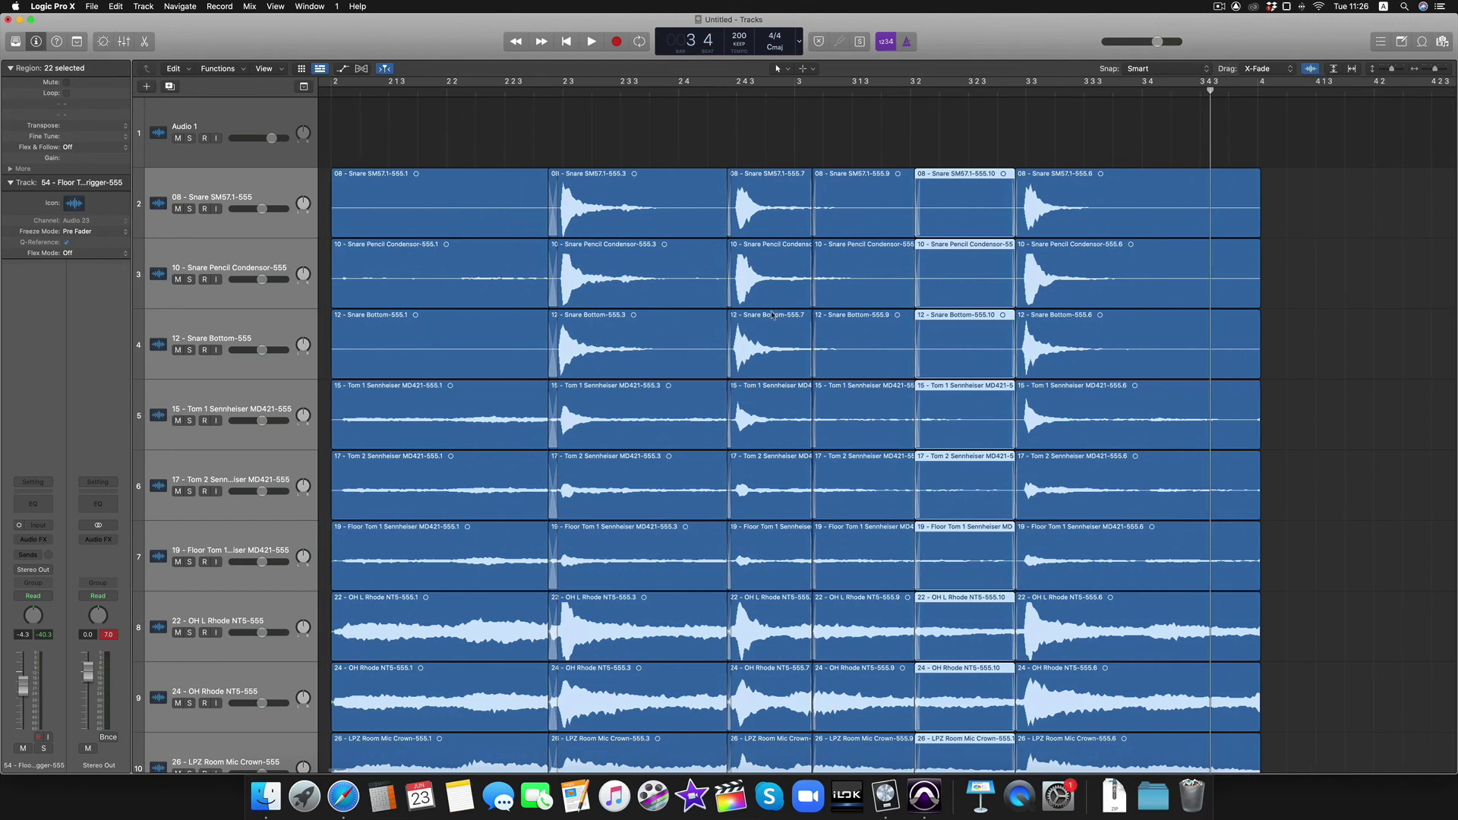
scroll(772, 316, "left", 3)
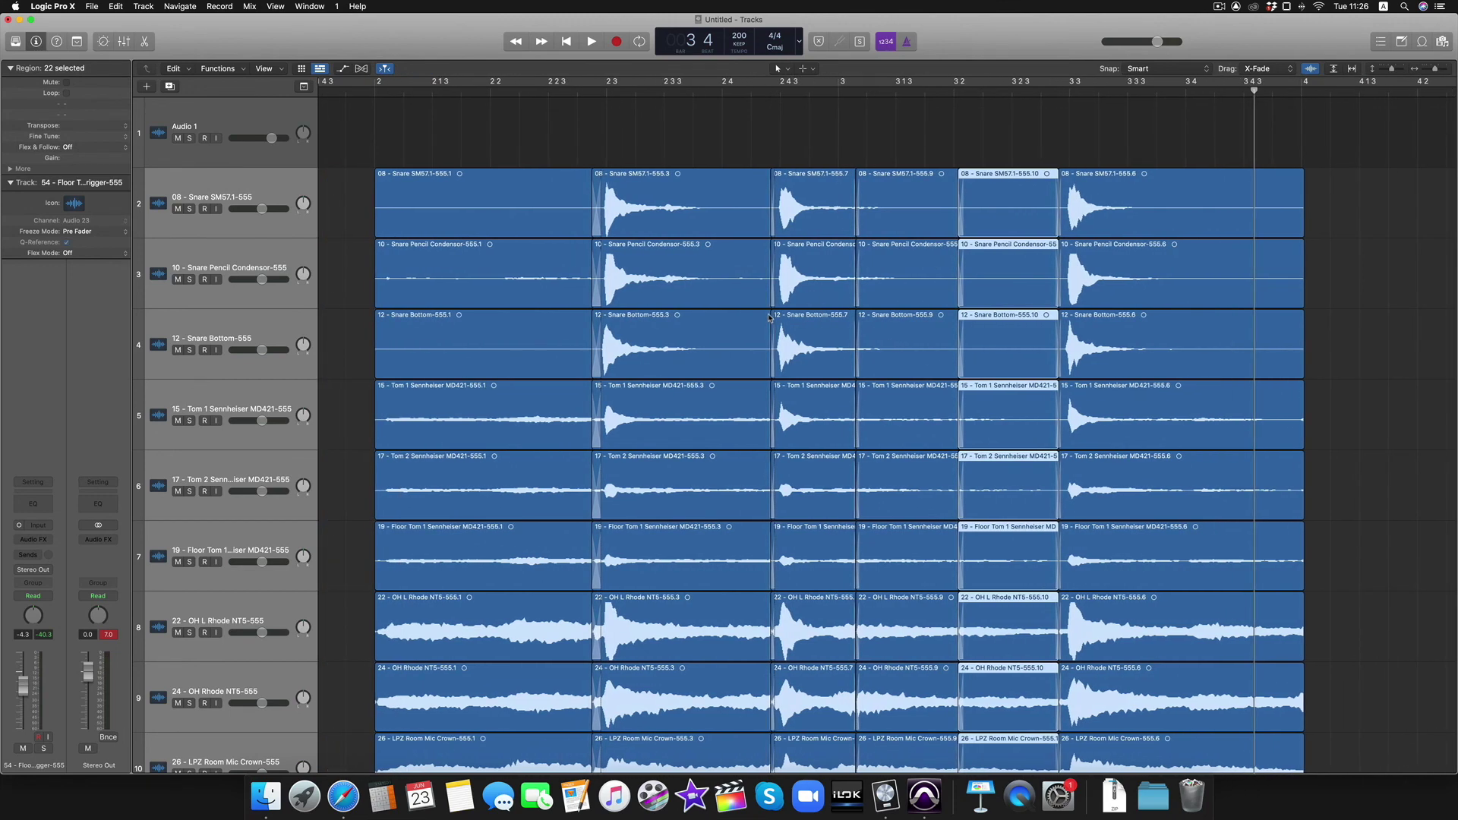